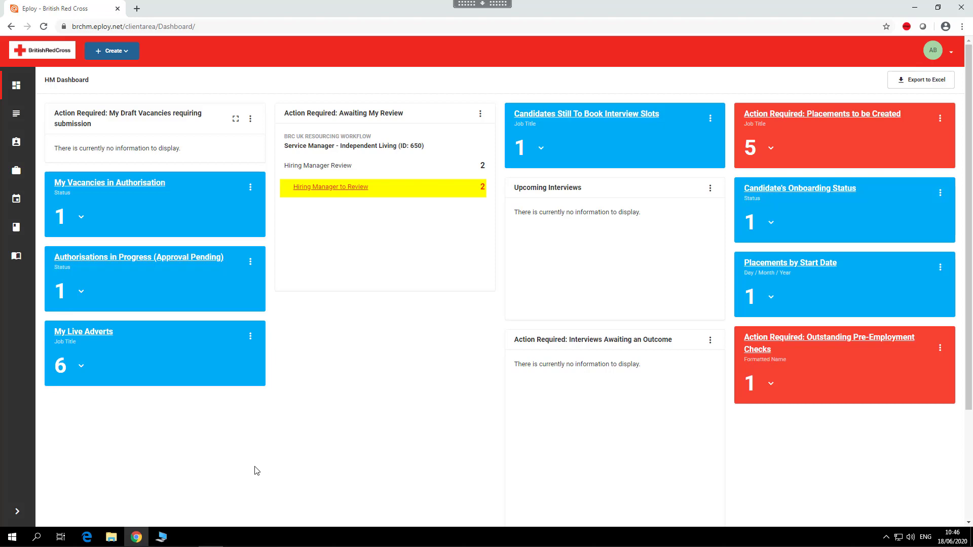
Open the Hiring Manager to Review applicants for the Service Manager - Independent Living vacancy and read the first candidate's application form
left_click(315, 191)
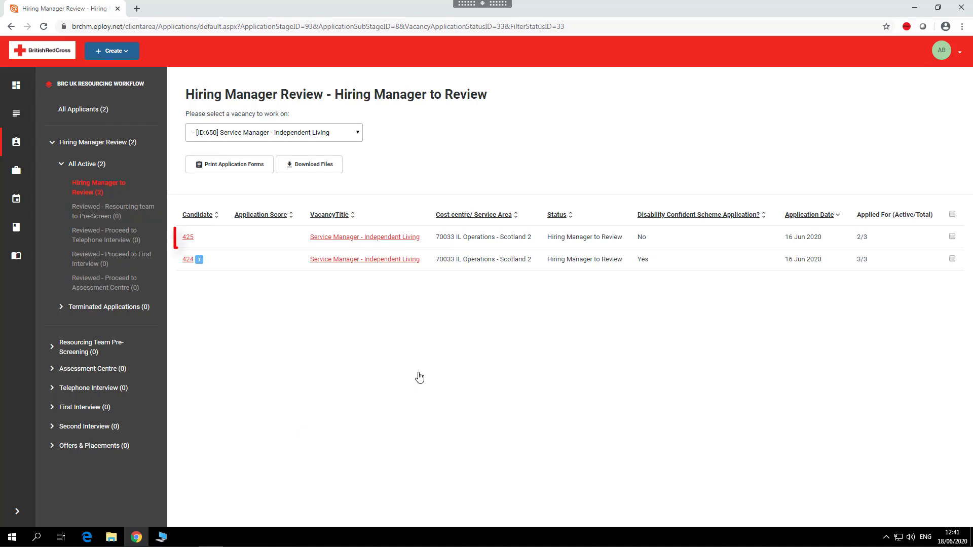
left_click(188, 239)
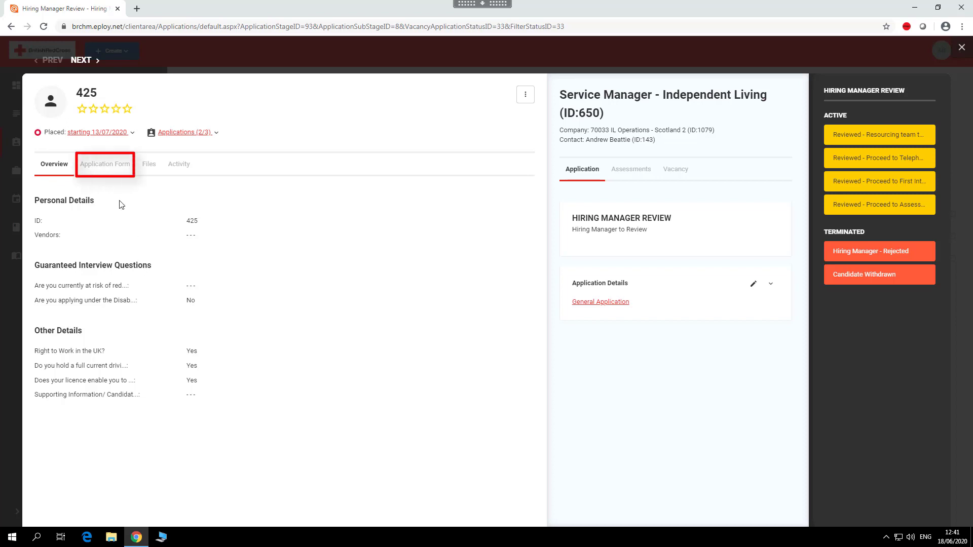
left_click(107, 169)
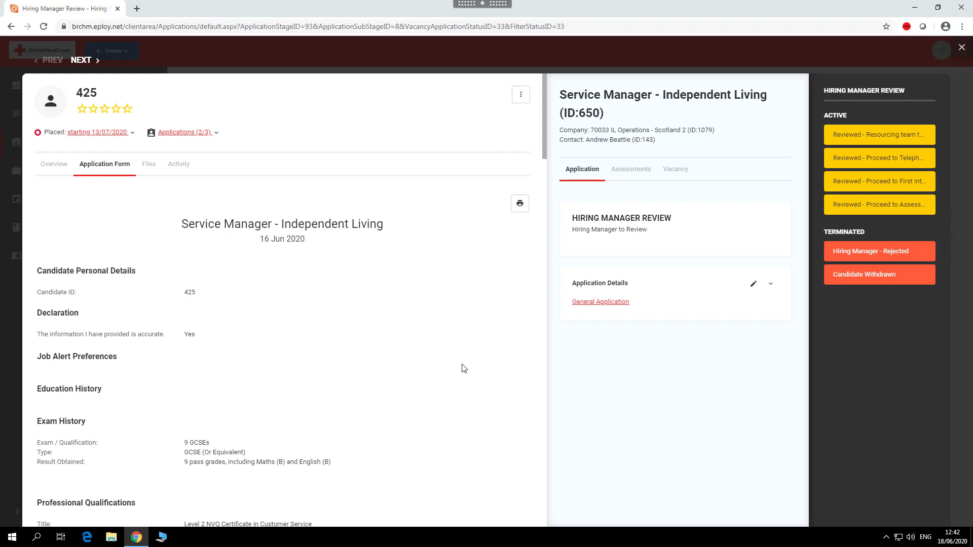
scroll(463, 369, "down", 6)
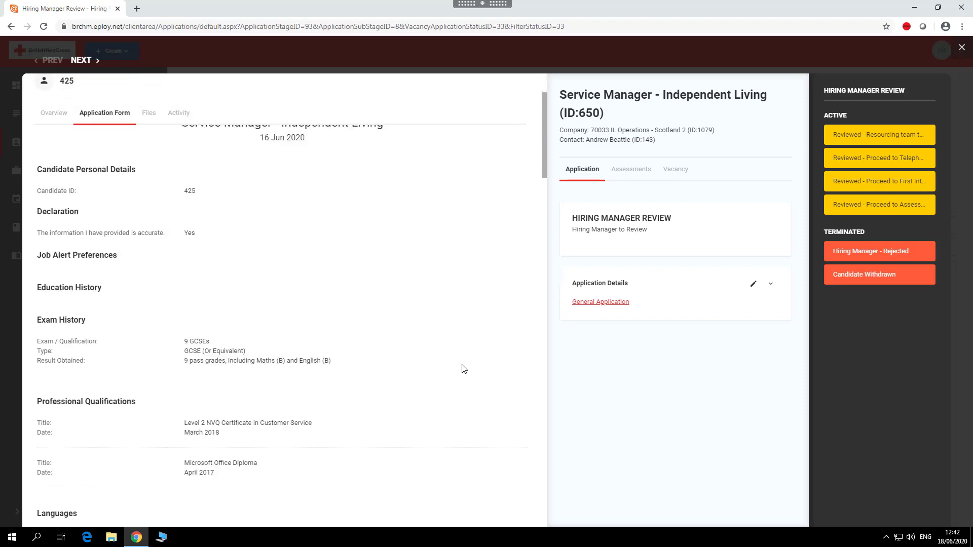
scroll(462, 369, "up", 6)
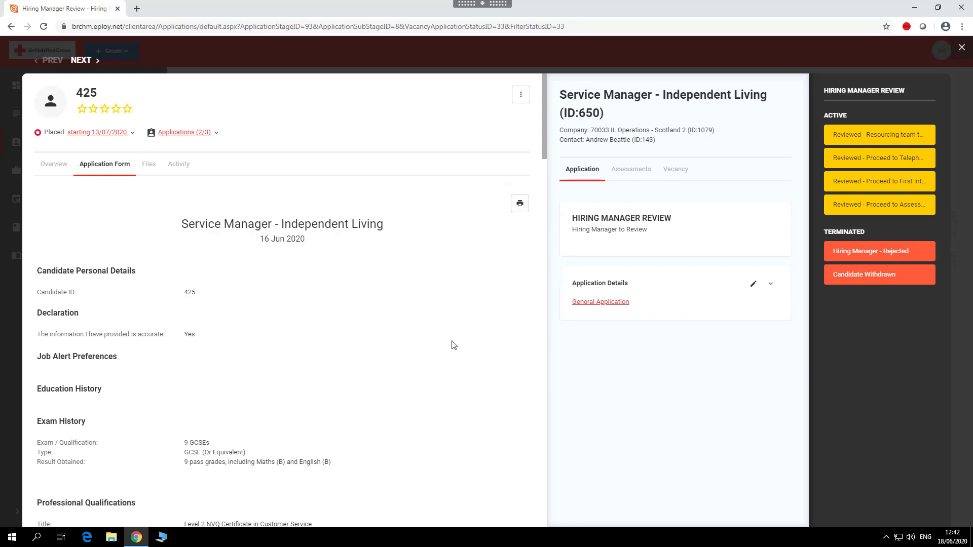
Examine the candidate's files, activity and vacancy details, and check the next candidate's overview before returning to the applicant list
left_click(148, 164)
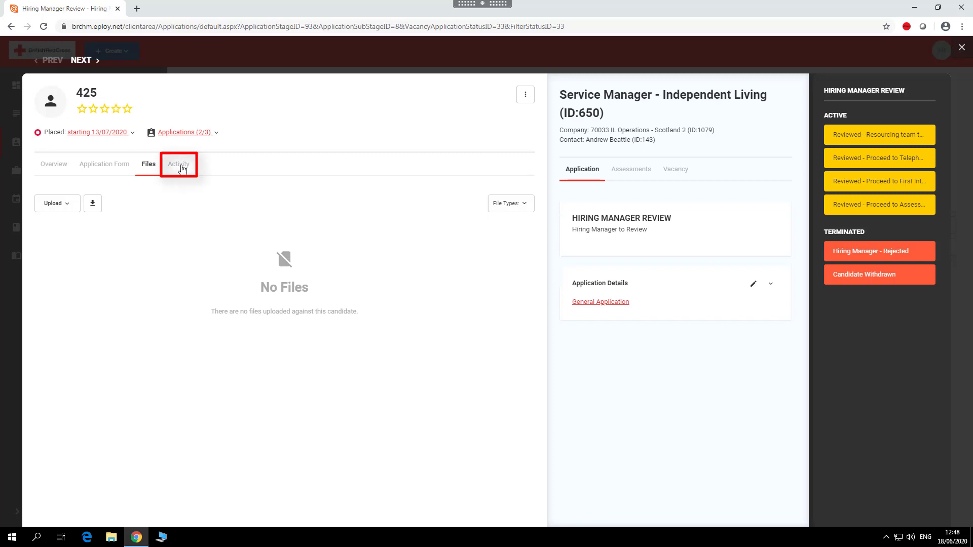
left_click(180, 167)
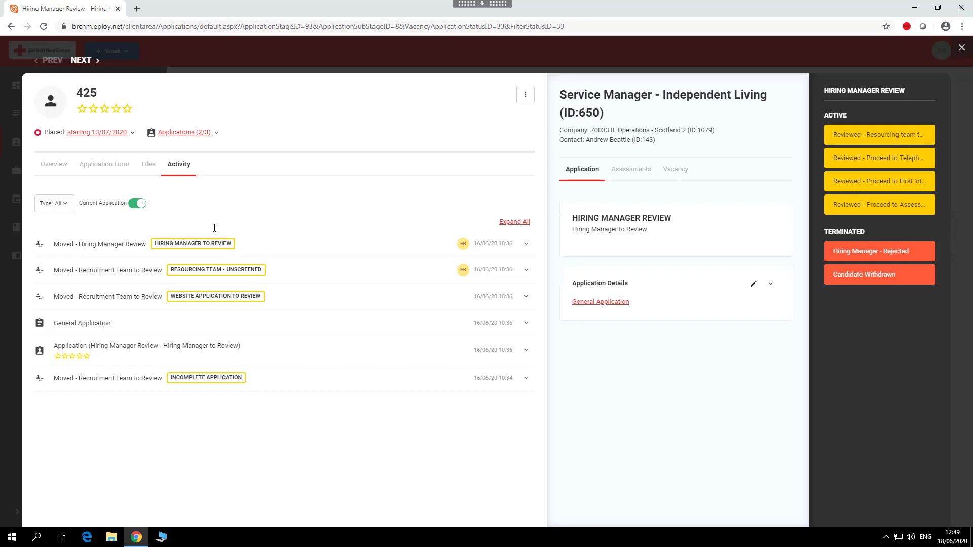
left_click(62, 167)
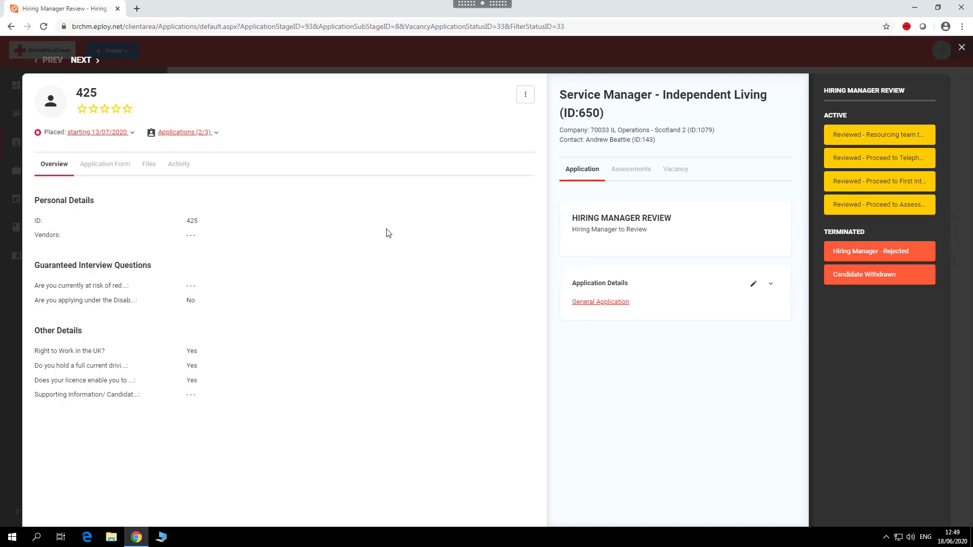
left_click(675, 170)
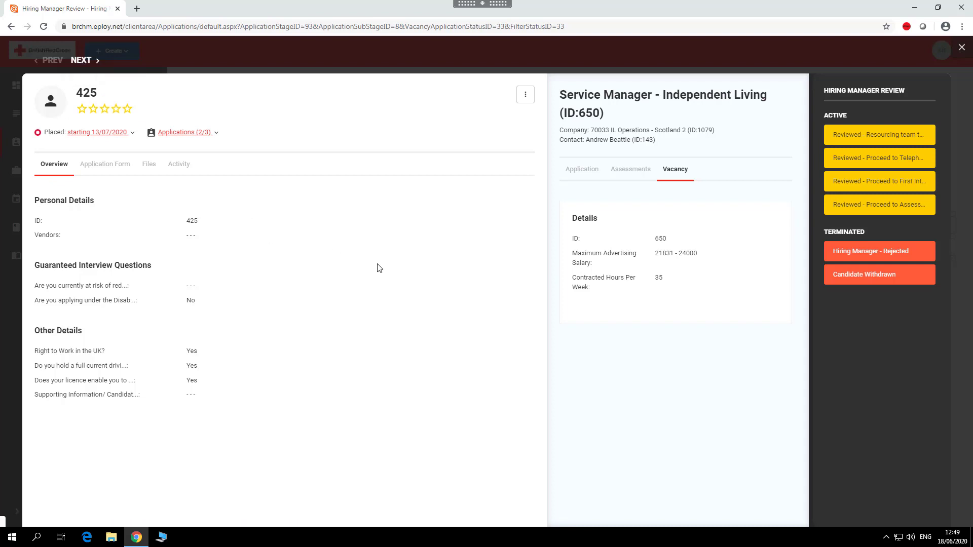
left_click(83, 60)
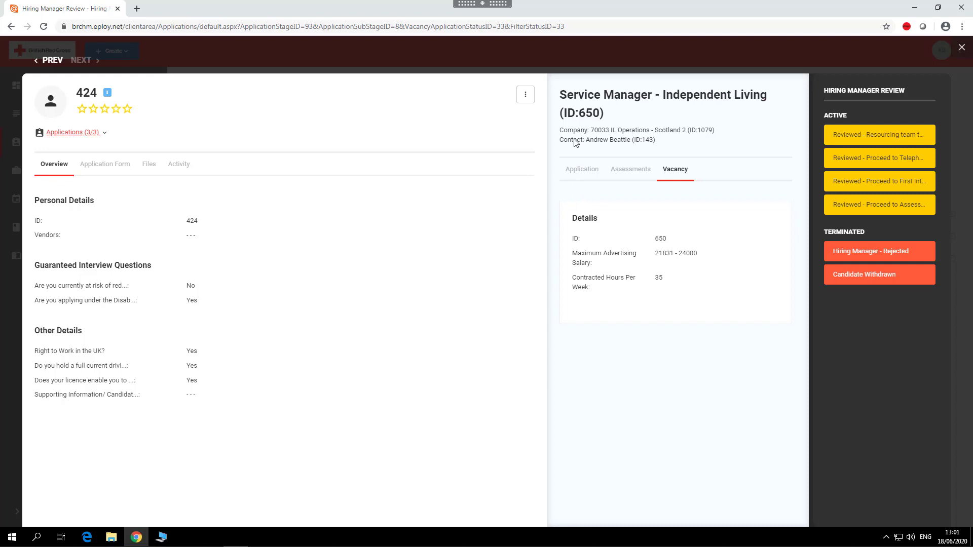
left_click(961, 49)
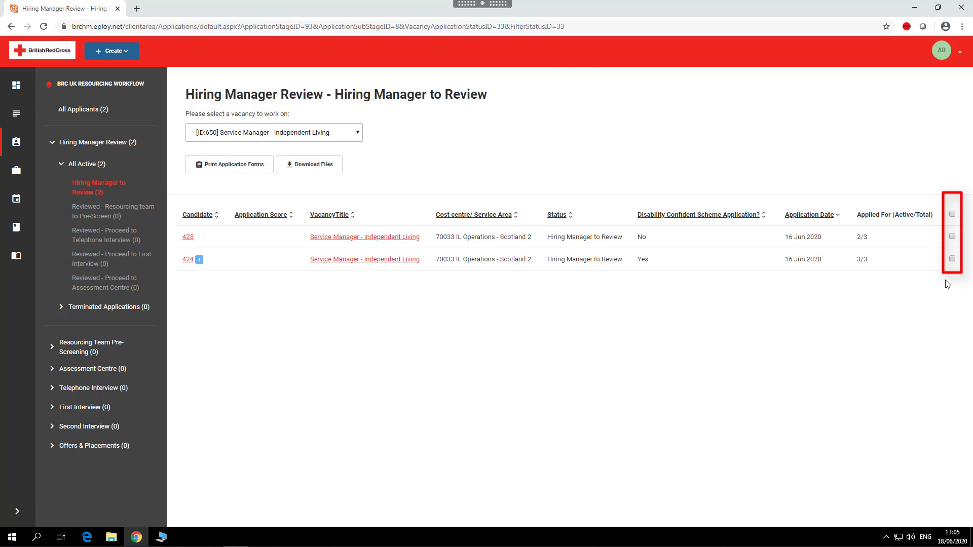
Select both applicants to examine the bulk status moves available for them, and clear the selection
left_click(952, 259)
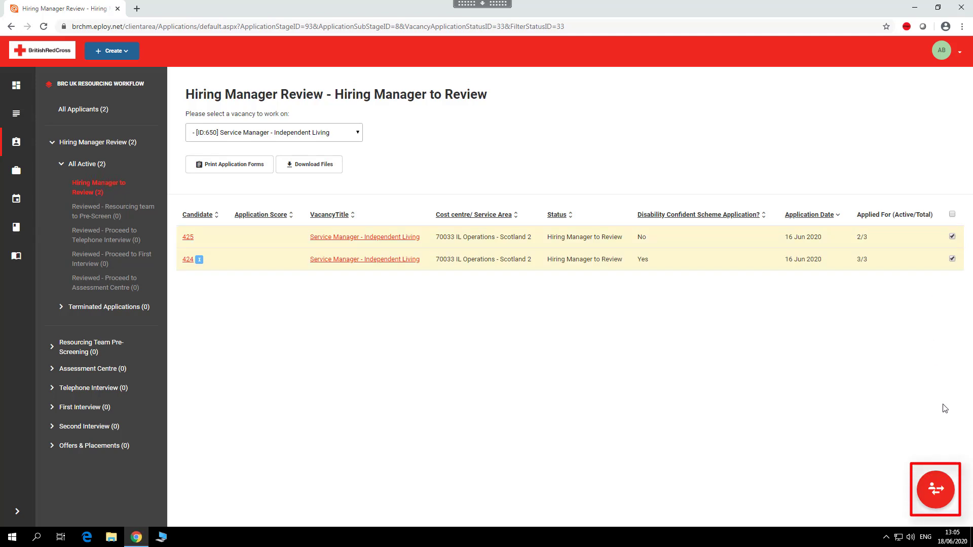
left_click(942, 489)
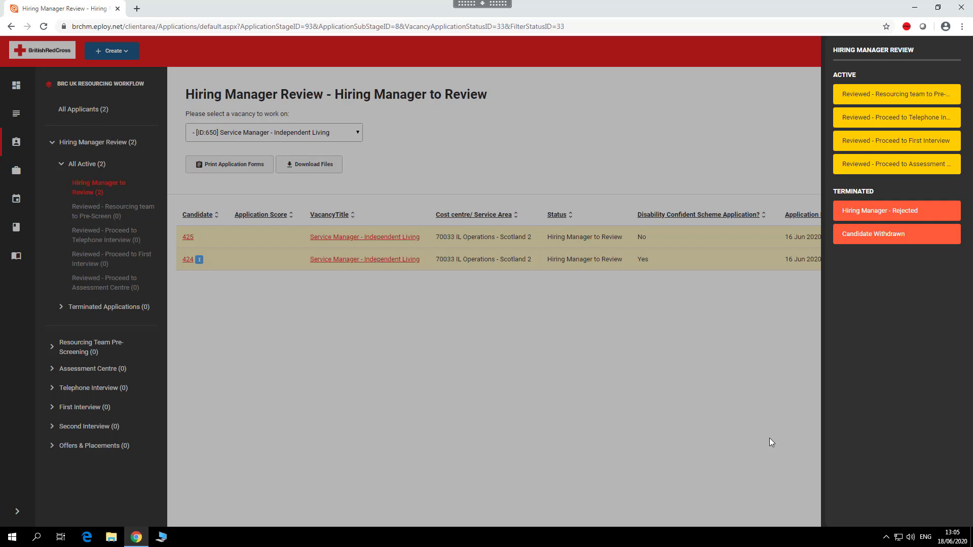
left_click(737, 327)
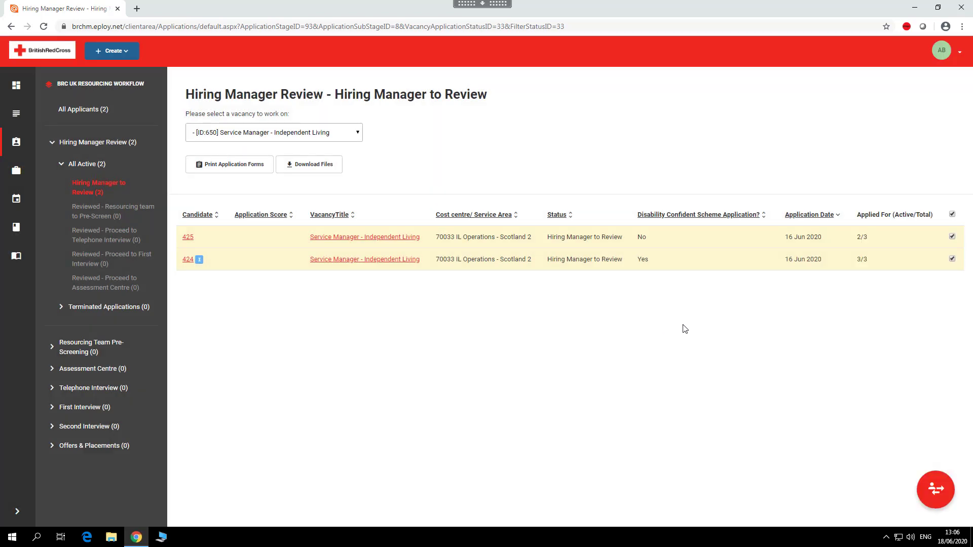
left_click(952, 215)
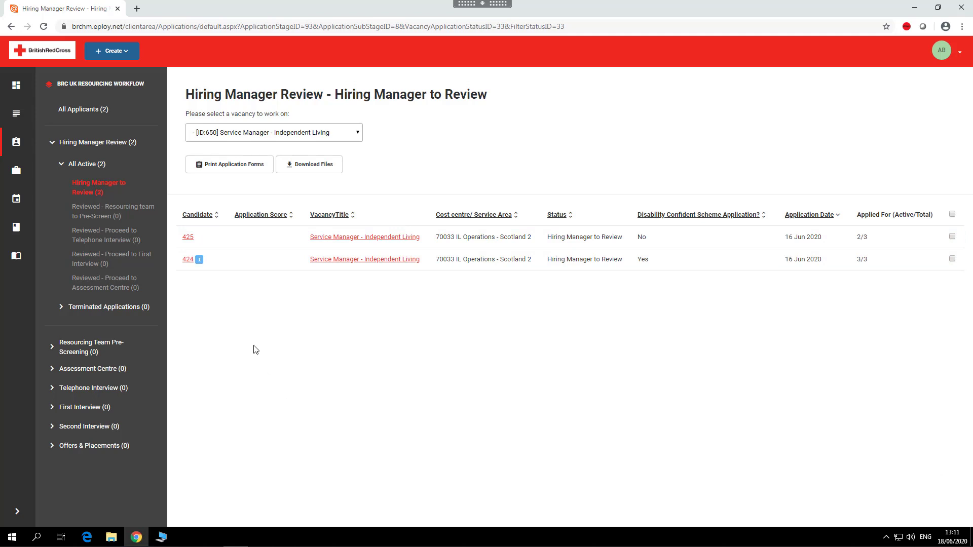
Reopen the first candidate's record and check the application form and overview
left_click(188, 238)
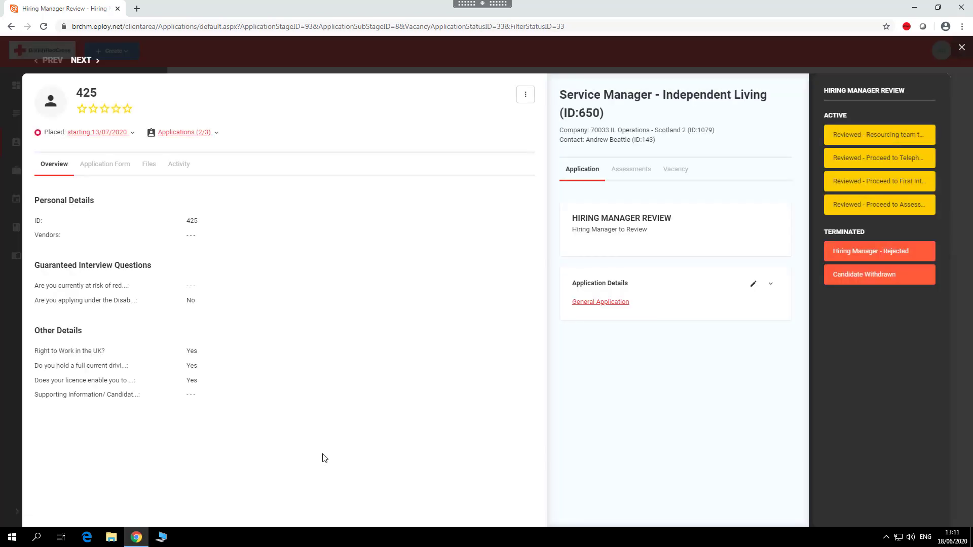
left_click(102, 165)
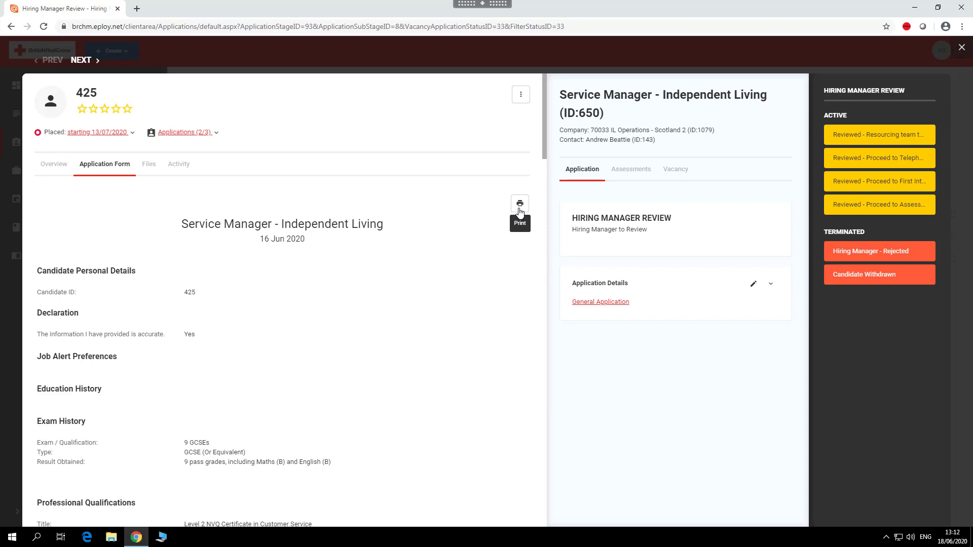
left_click(55, 165)
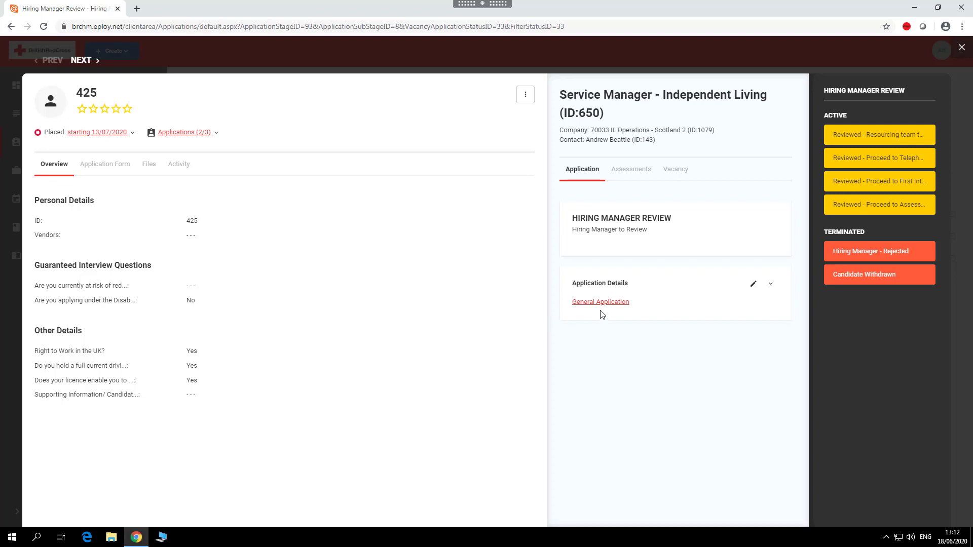
Set the candidate to Hiring Manager - Rejected with the comment "This candidate does not have the required experience to match this Job Role"
left_click(871, 251)
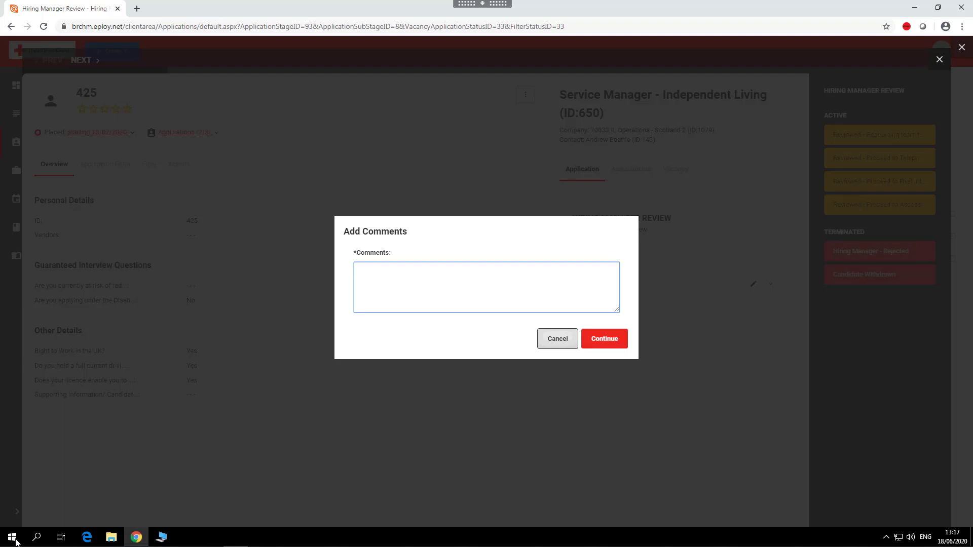
type("This candidate does not have the required experience to match this Job Role")
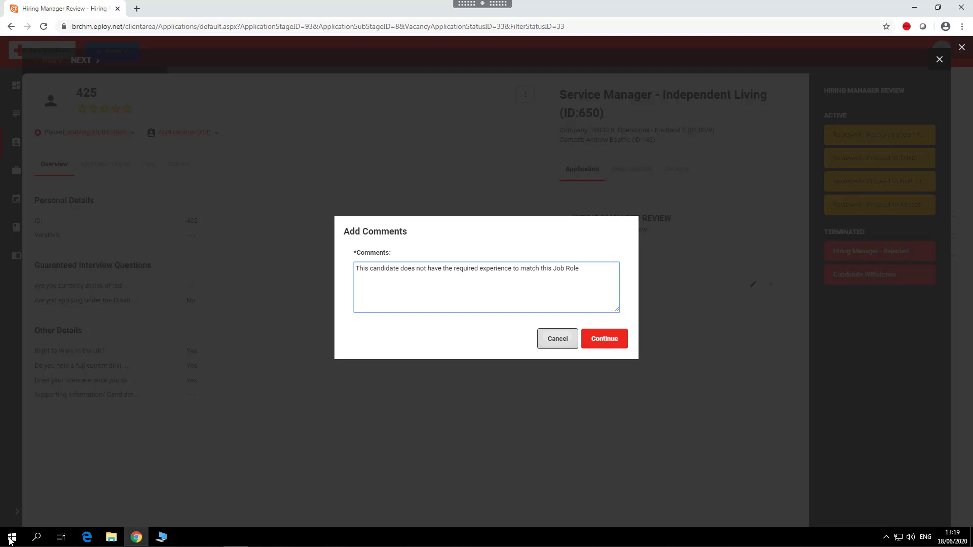
left_click(609, 341)
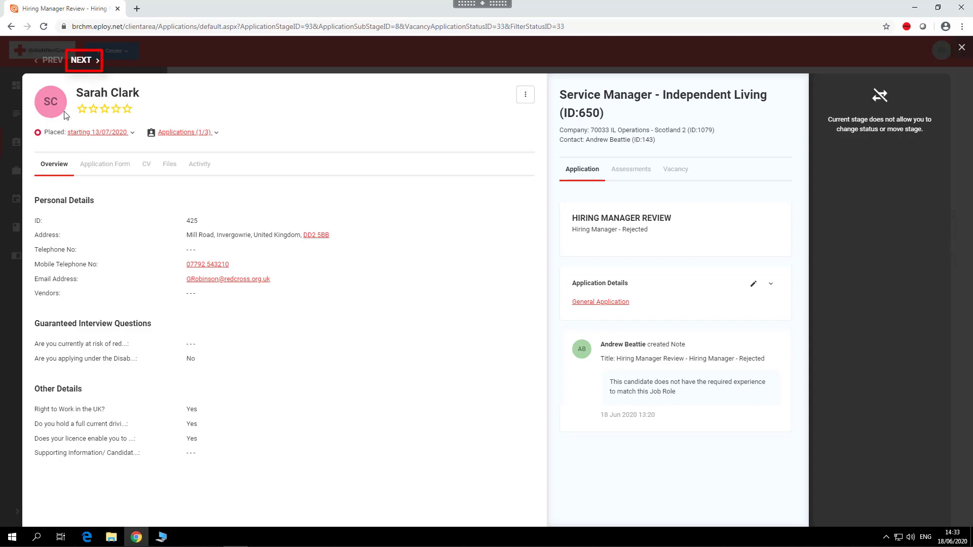
Set the next candidate's status to Reviewed - Proceed to First Interview after checking the application form, and view their CV
left_click(83, 60)
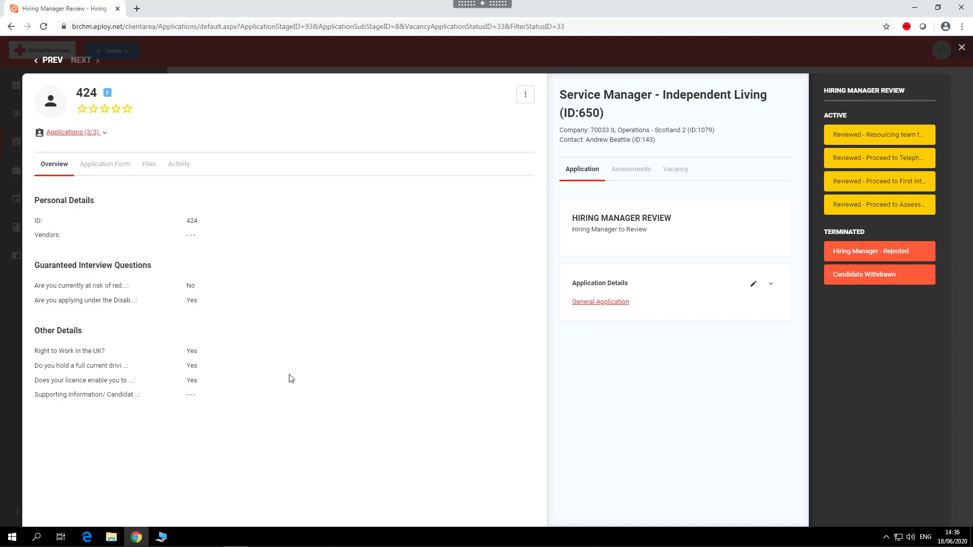
left_click(107, 166)
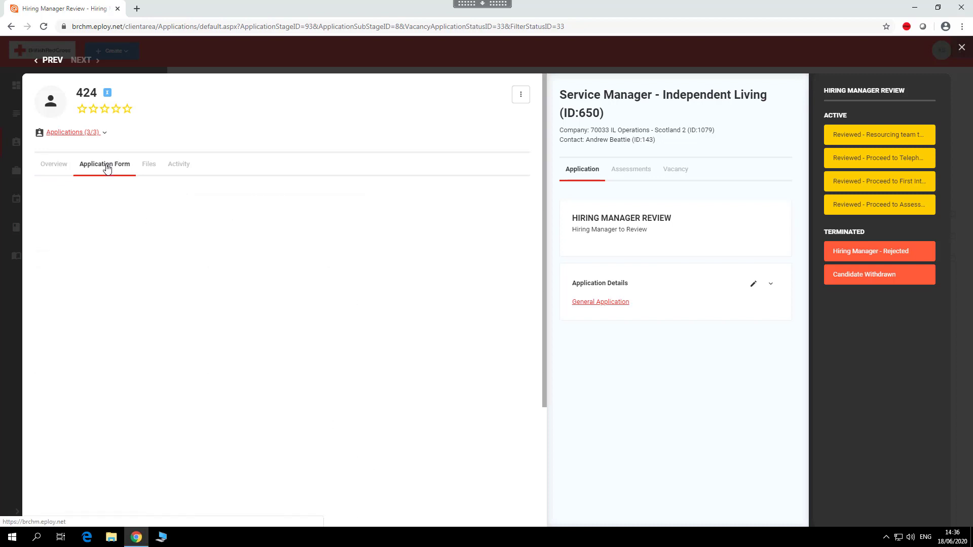
left_click(53, 169)
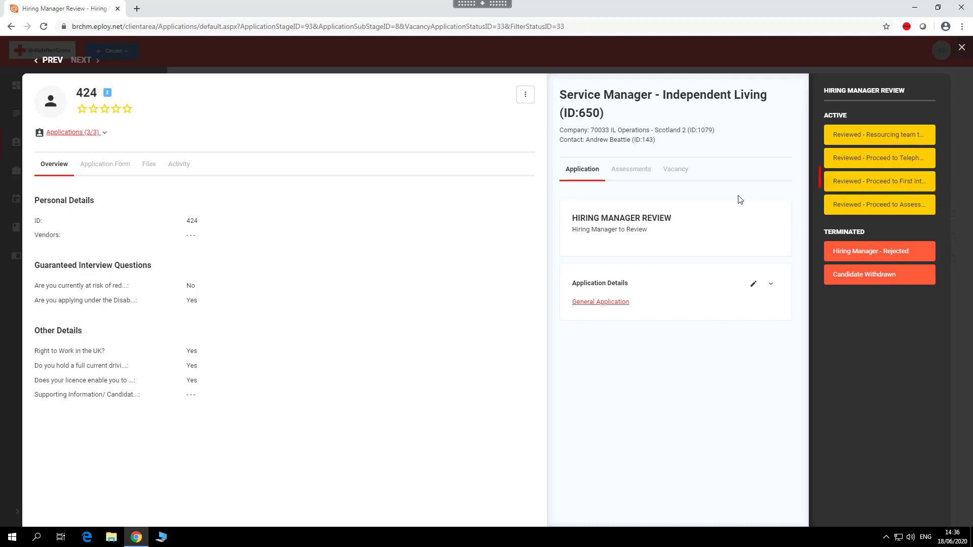
left_click(861, 181)
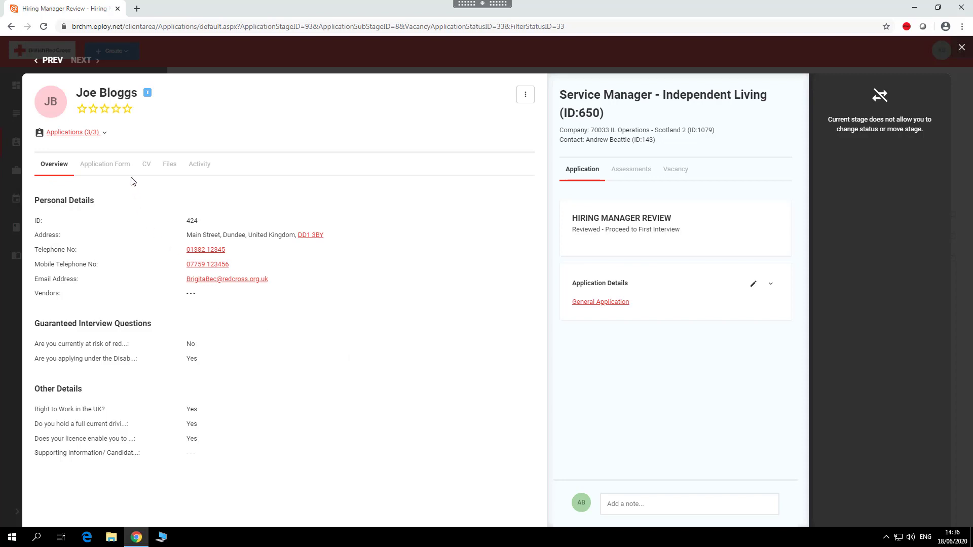
left_click(145, 167)
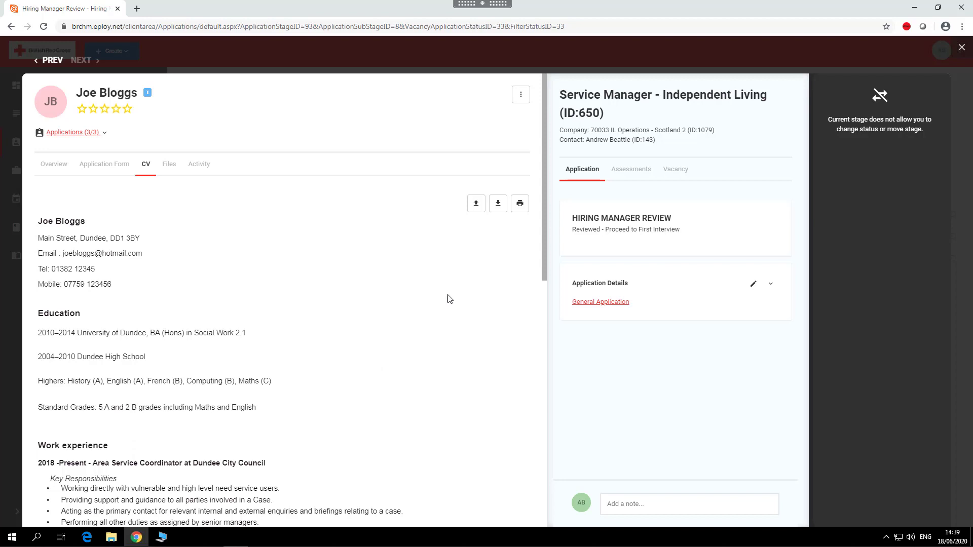
left_click(961, 48)
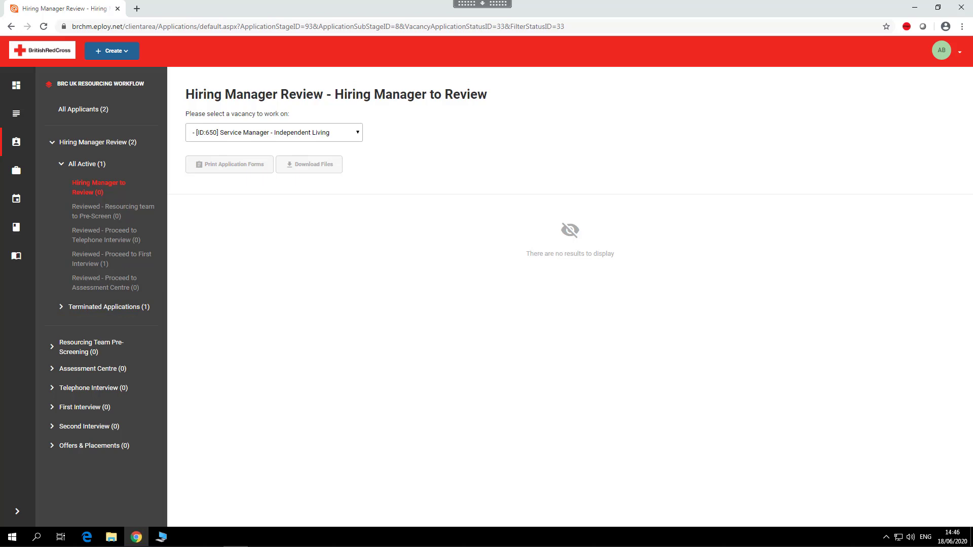
Check the applicants listed under Reviewed - Proceed to First Interview and under Hiring Manager - Rejected in the terminated applications
left_click(104, 265)
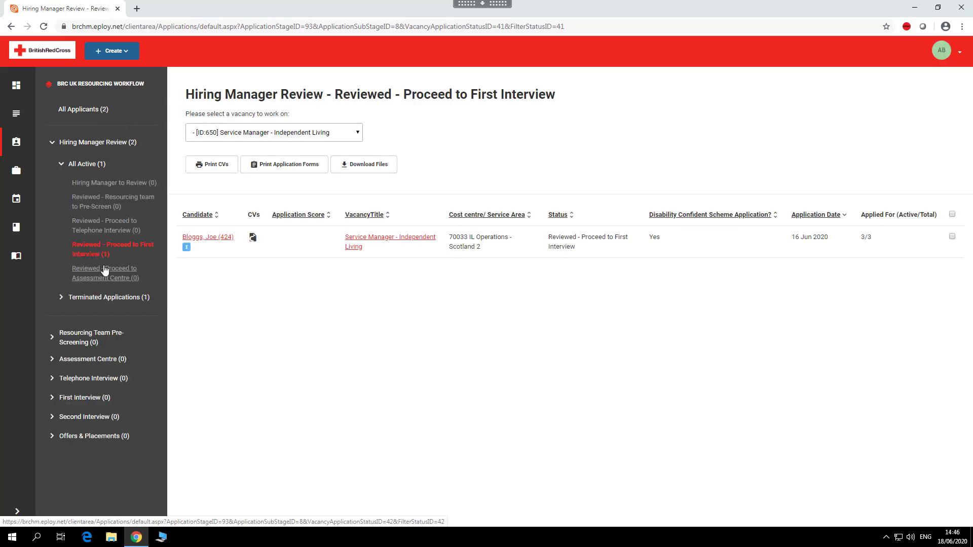
left_click(61, 298)
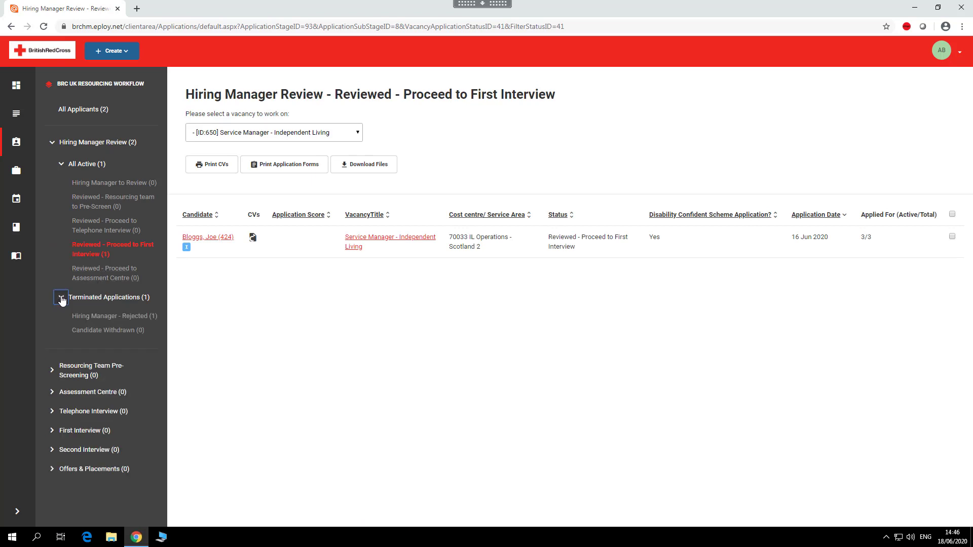
left_click(94, 316)
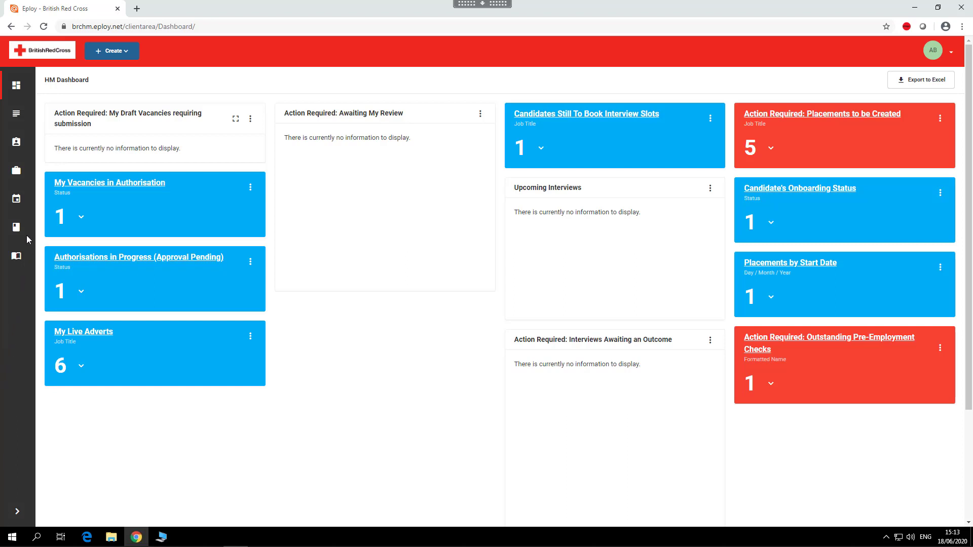
Start creating multiple interview slots in the calendar, with the start date set to 22/06/2020
left_click(17, 203)
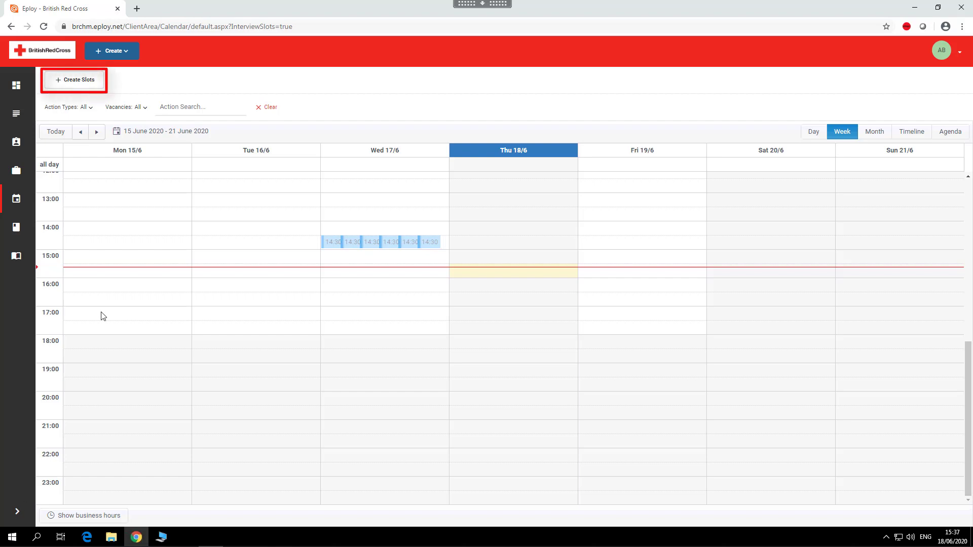
left_click(70, 82)
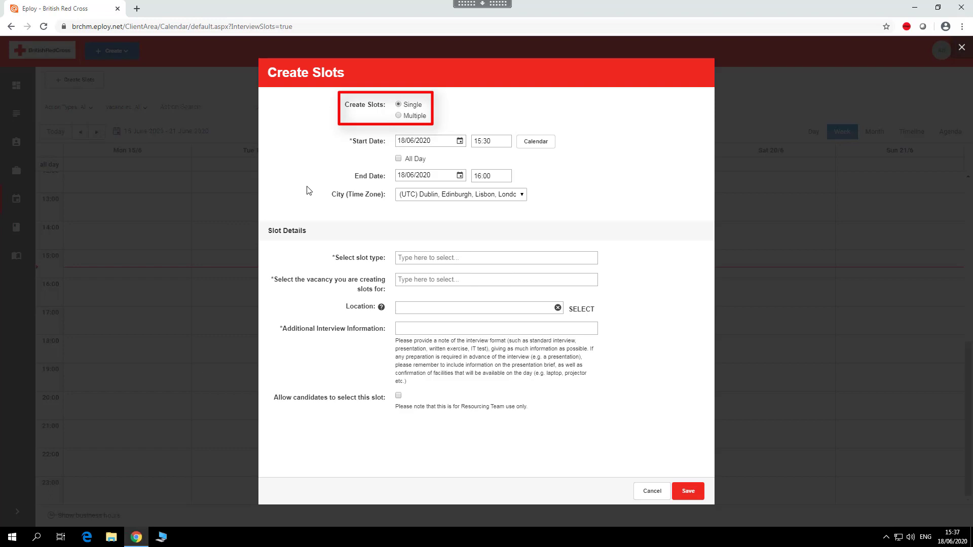
left_click(398, 116)
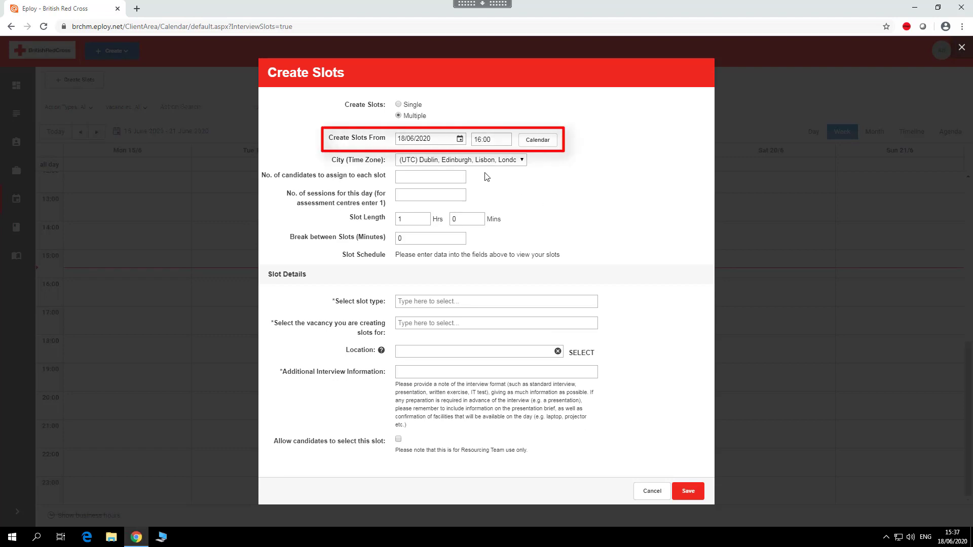
left_click(459, 140)
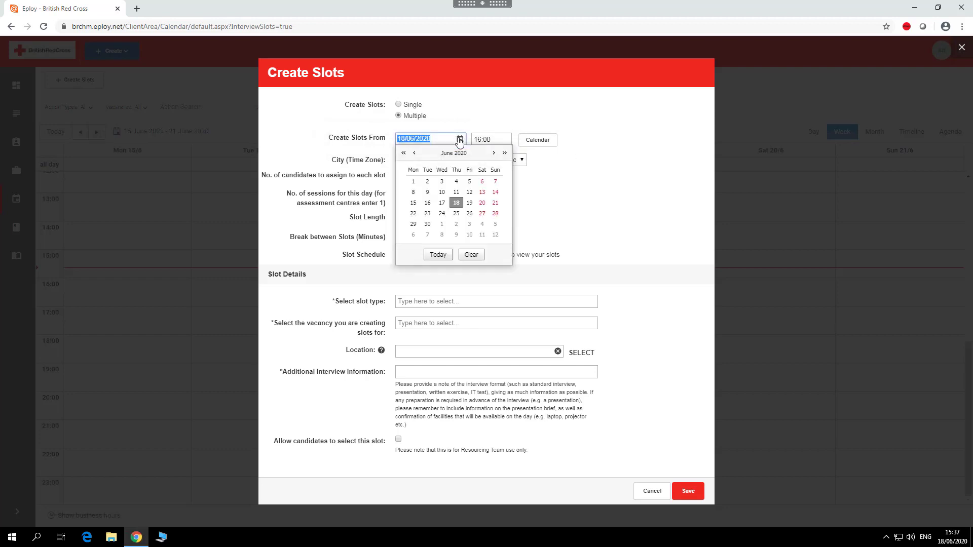
left_click(412, 215)
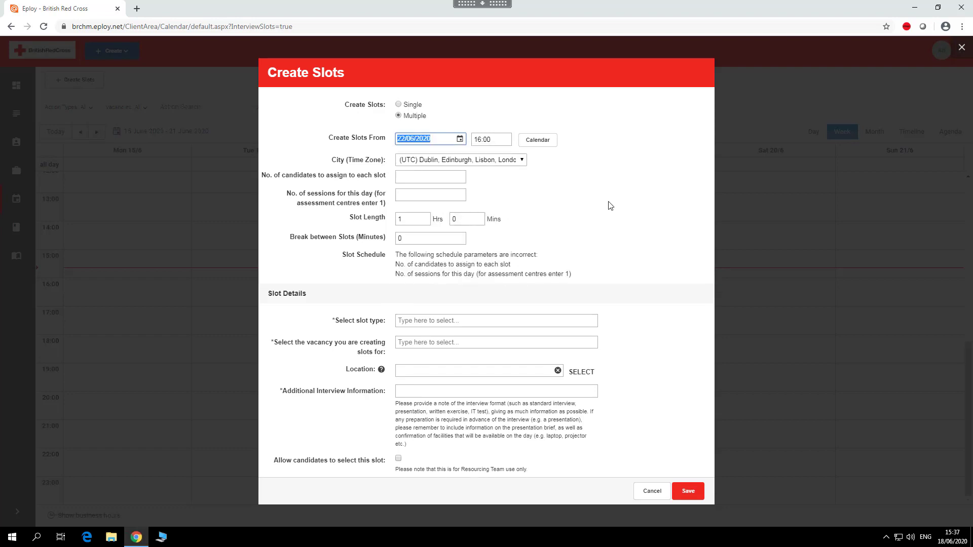
Set the interview slots to start at 10:00, with 1 candidate per slot and 4 sessions for the day
left_click(501, 138)
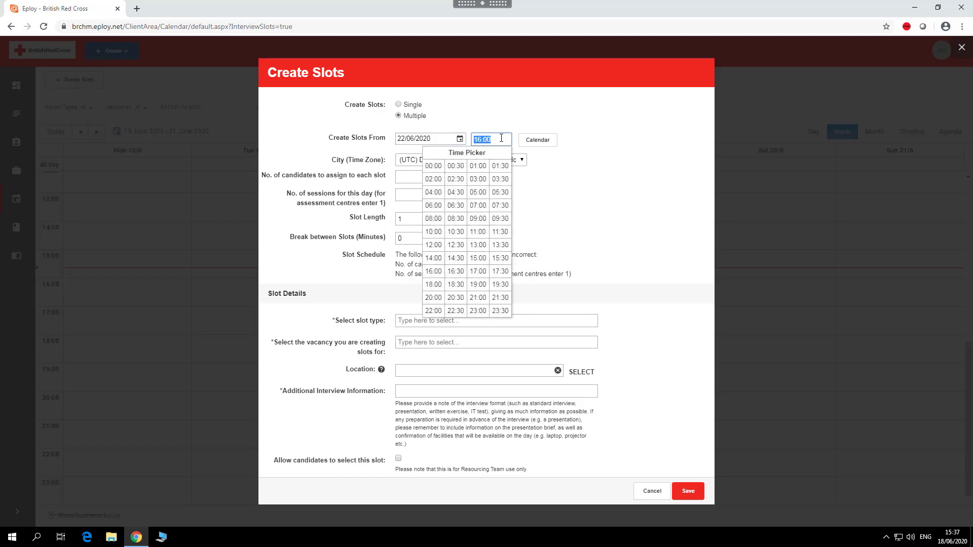
left_click(434, 231)
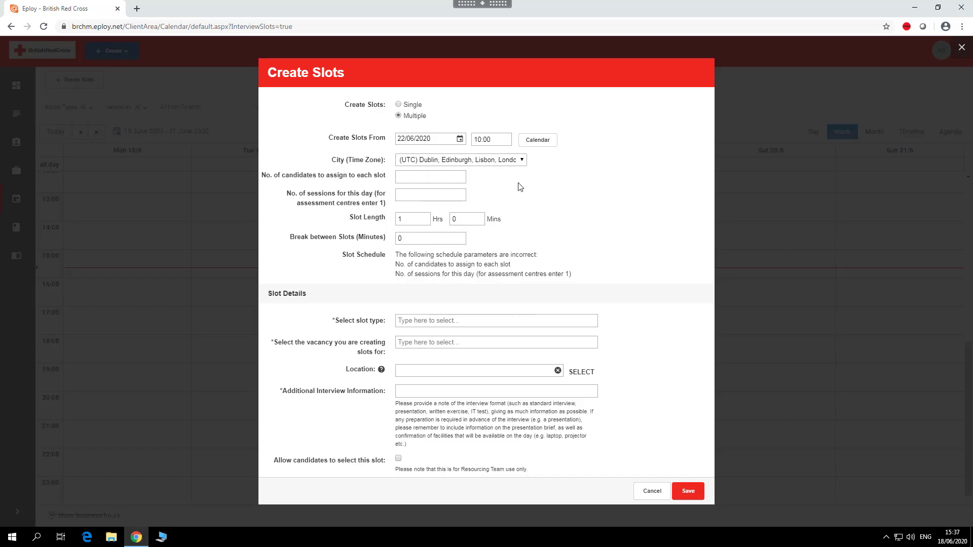
left_click(434, 178)
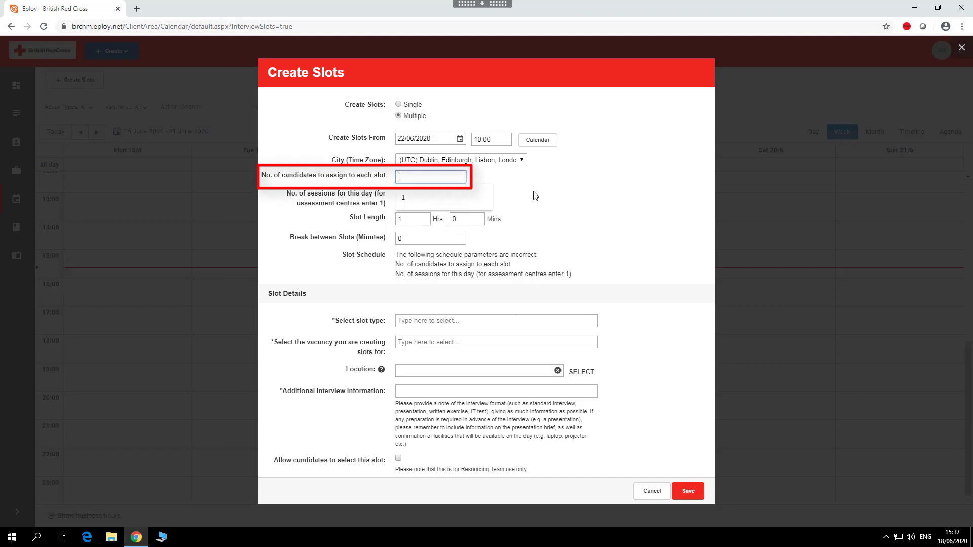
type("1")
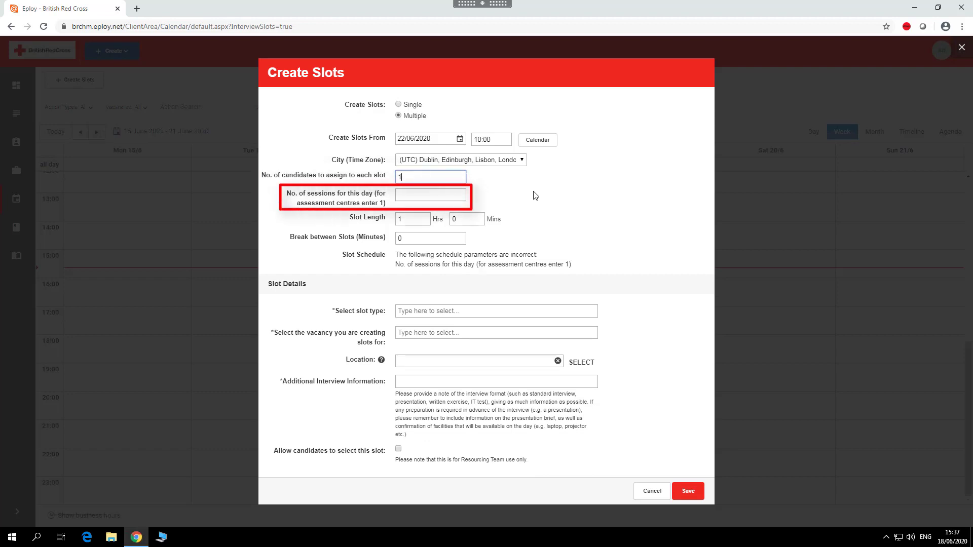
left_click(430, 193)
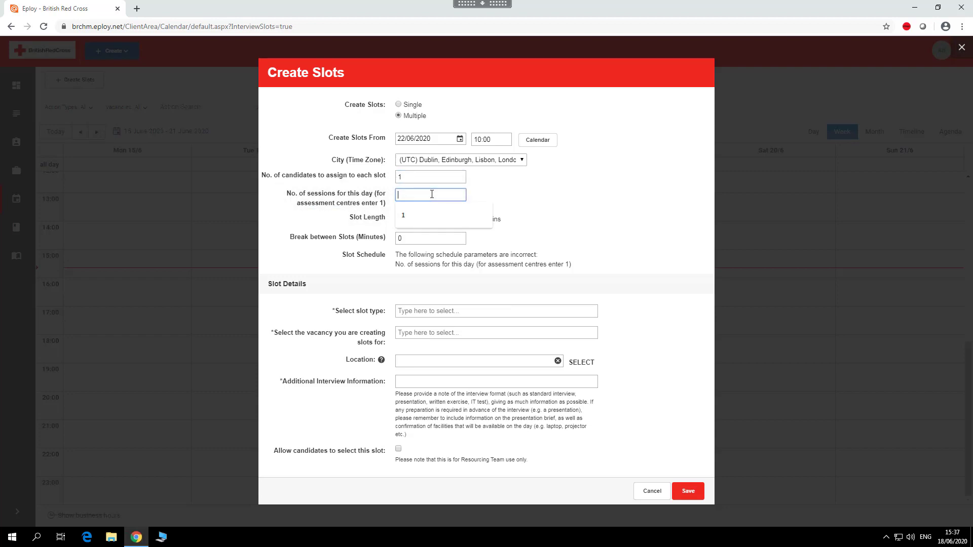
type("4")
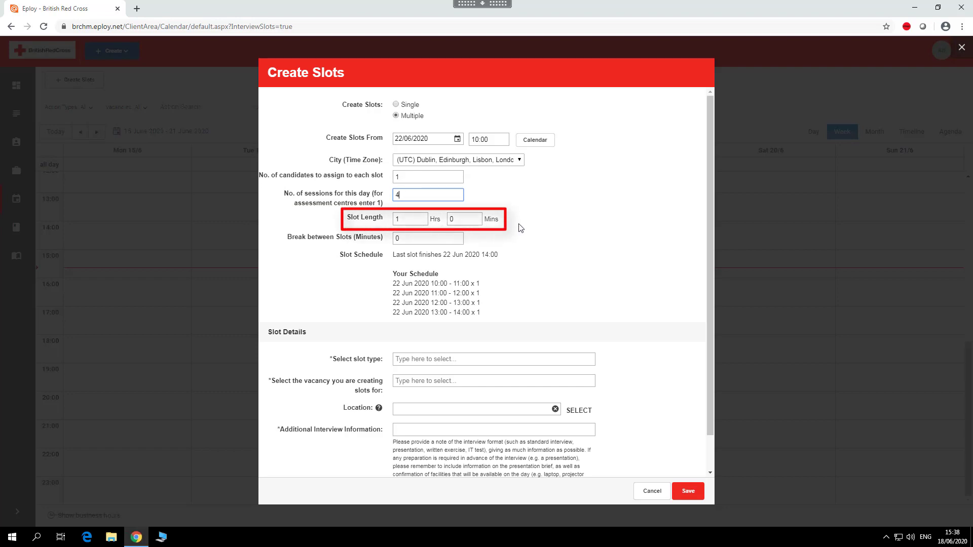
Set the break between the interview slots to 30 minutes
left_click(420, 239)
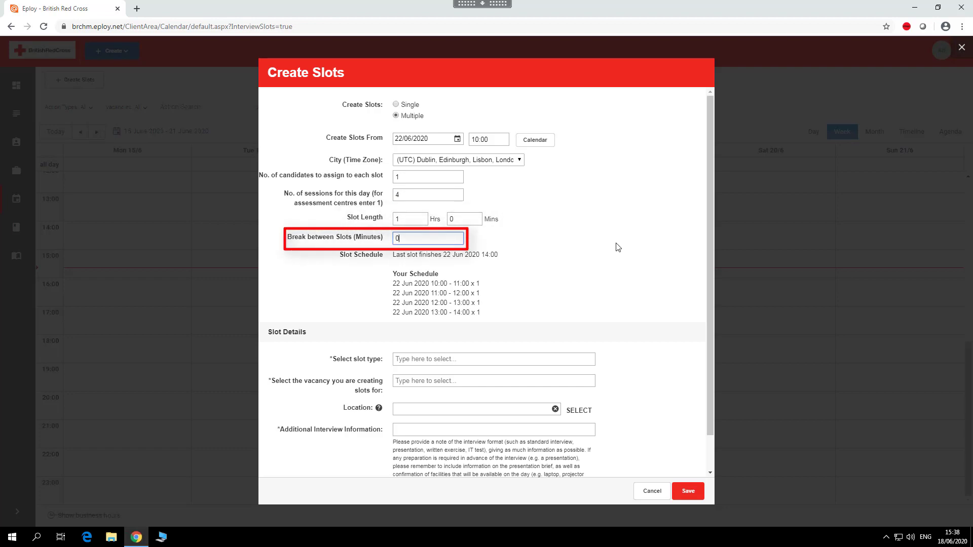
key("BackSpace")
type("30")
left_click(574, 276)
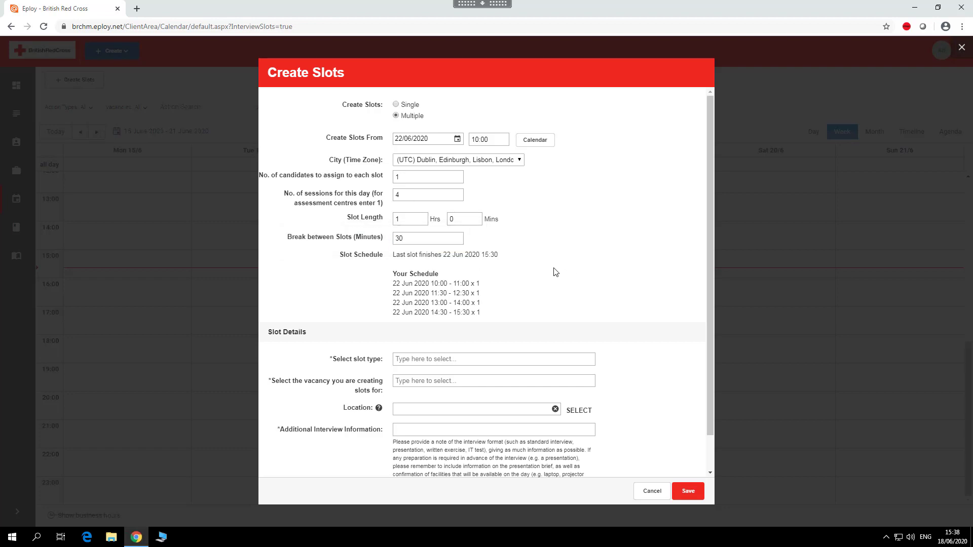
scroll(556, 273, "down", 1)
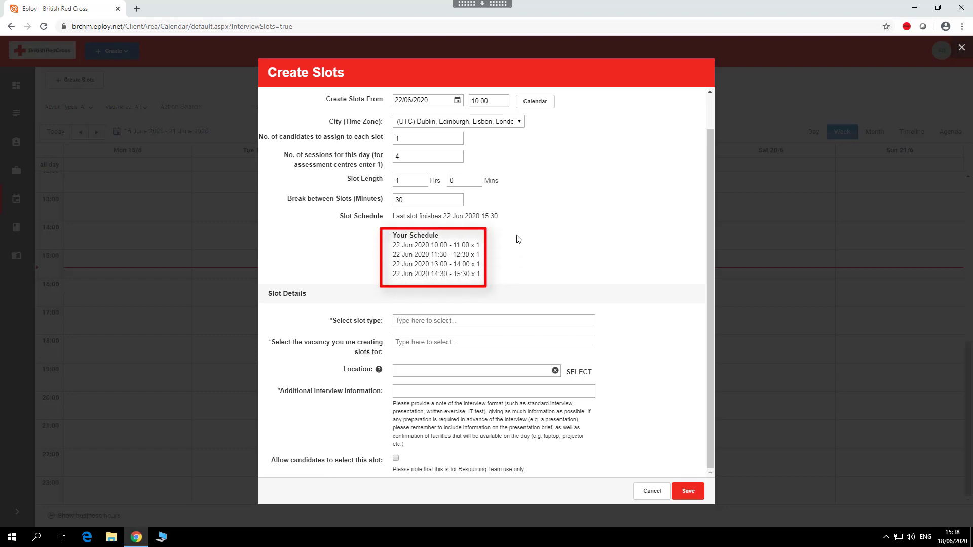
Set the slot type to First Interview and assign the slots to the Service Manager - Independent Living vacancy (ID:650)
left_click(516, 325)
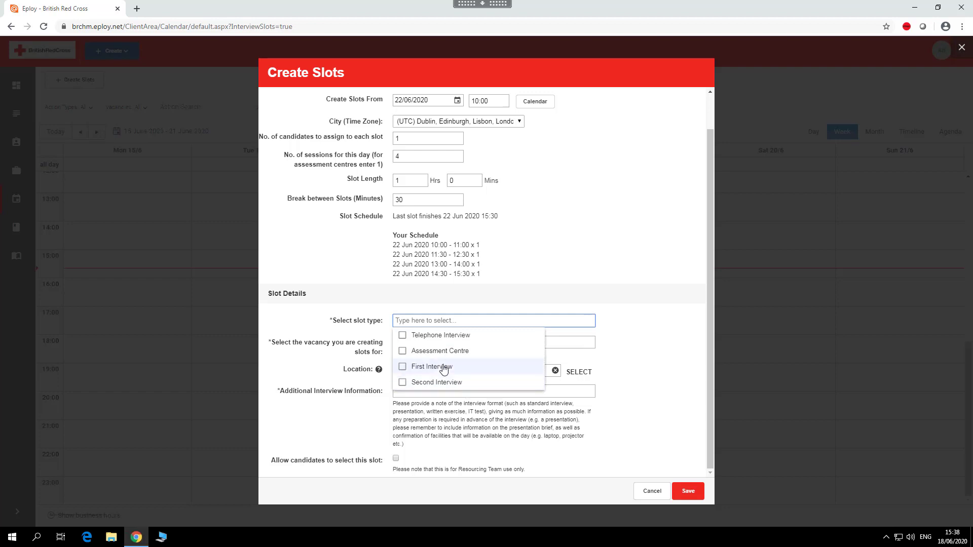
left_click(401, 369)
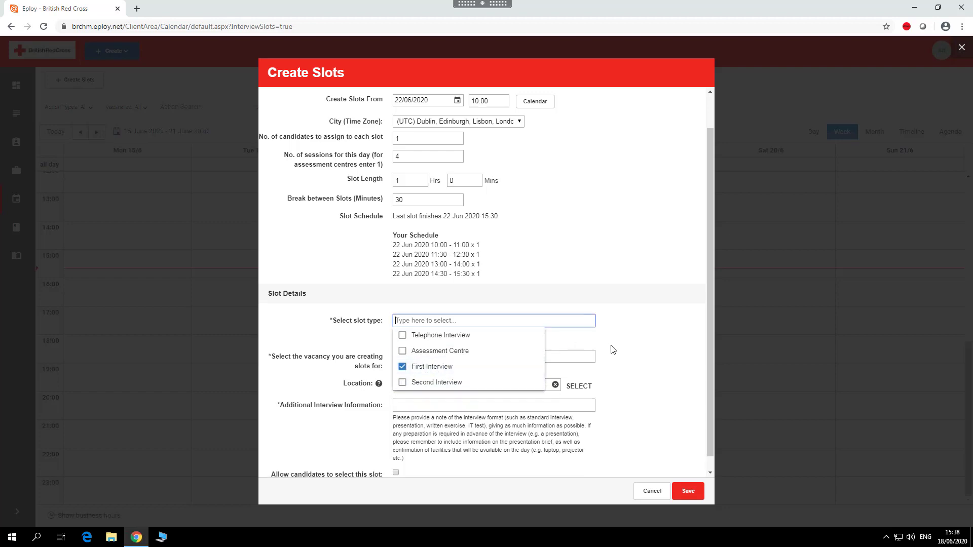
left_click(627, 356)
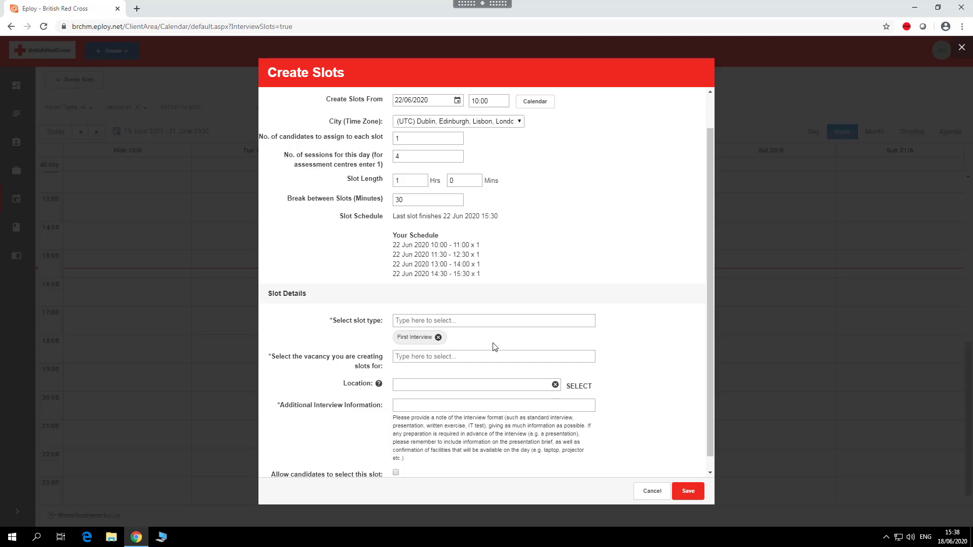
left_click(485, 357)
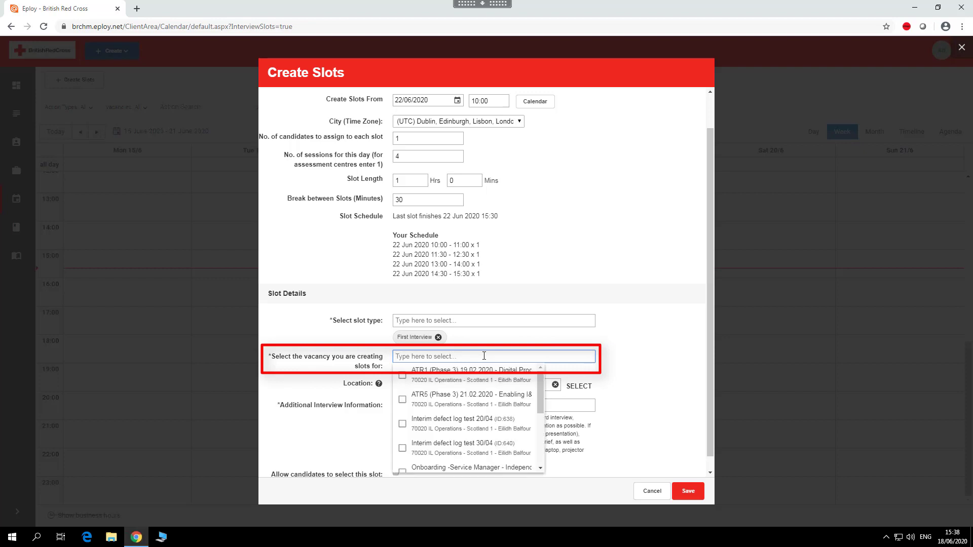
scroll(457, 412, "down", 1)
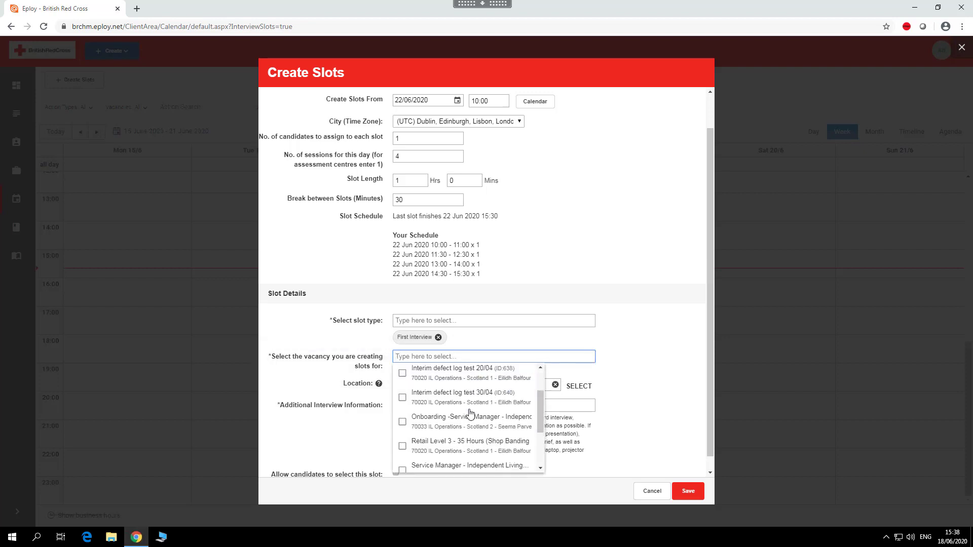
scroll(469, 413, "down", 1)
scroll(466, 414, "down", 1)
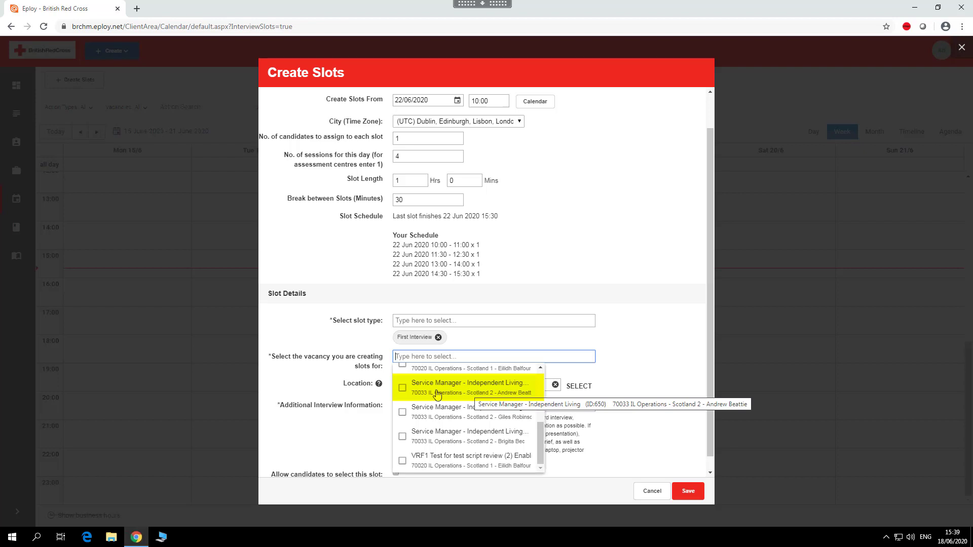
left_click(404, 389)
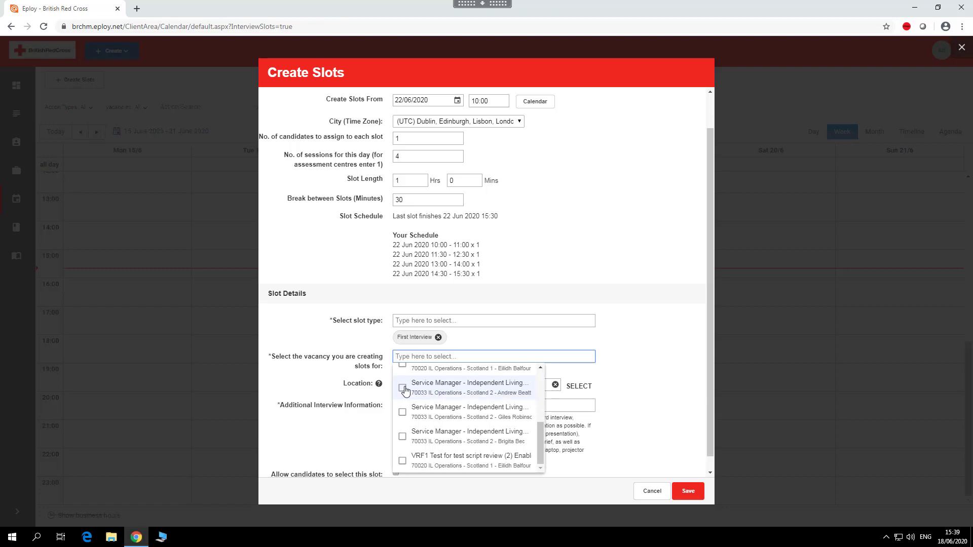
left_click(566, 380)
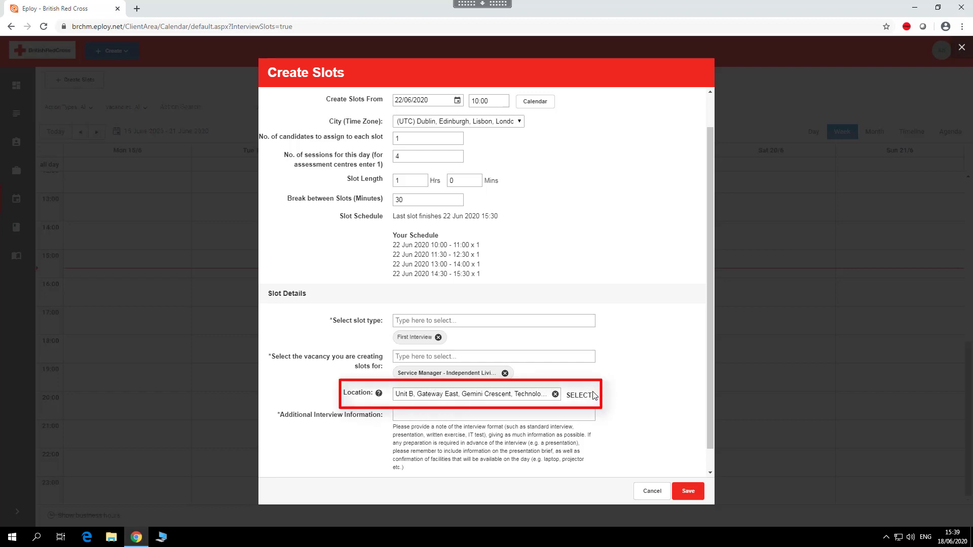
Add interview information describing a competency-based interview followed by a 10 minute IT test, and save the slots
scroll(594, 395, "down", 1)
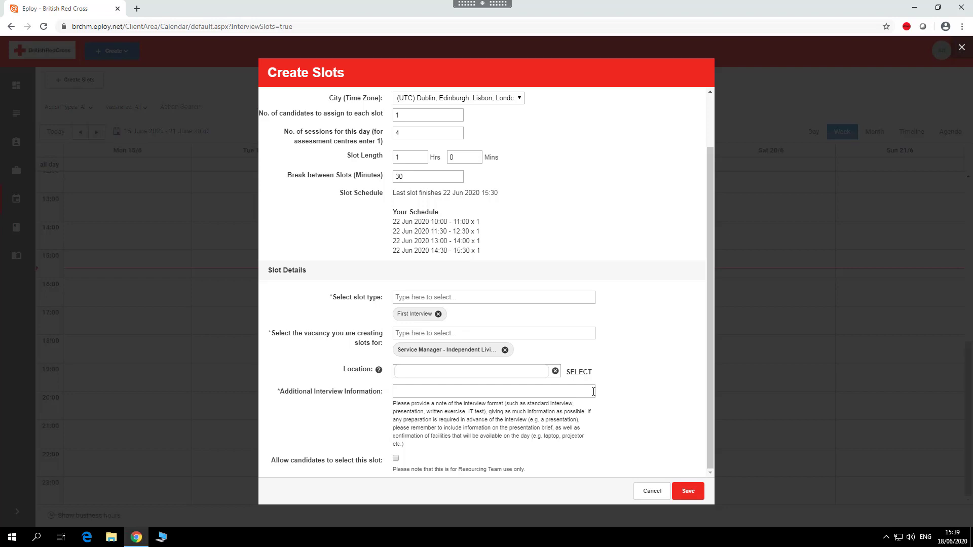
left_click(436, 391)
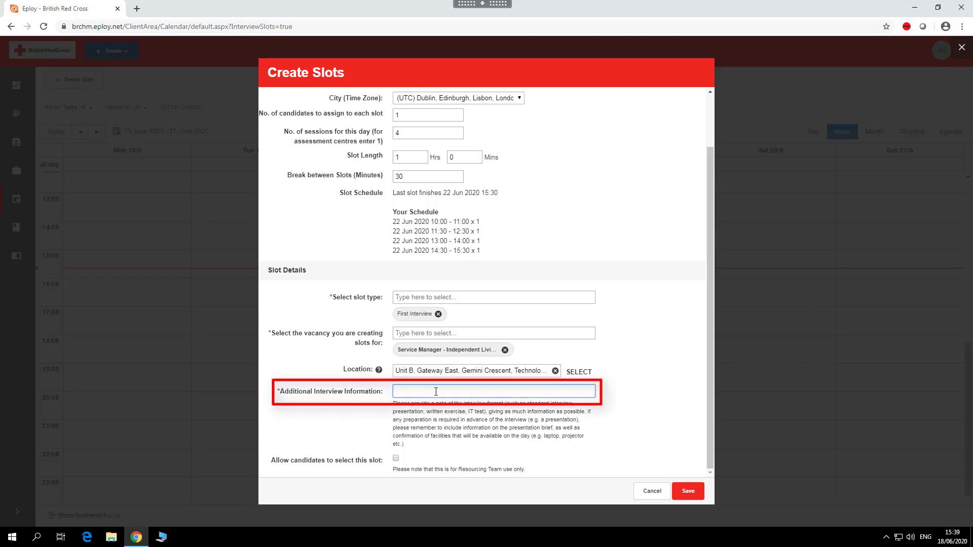
left_click(596, 394)
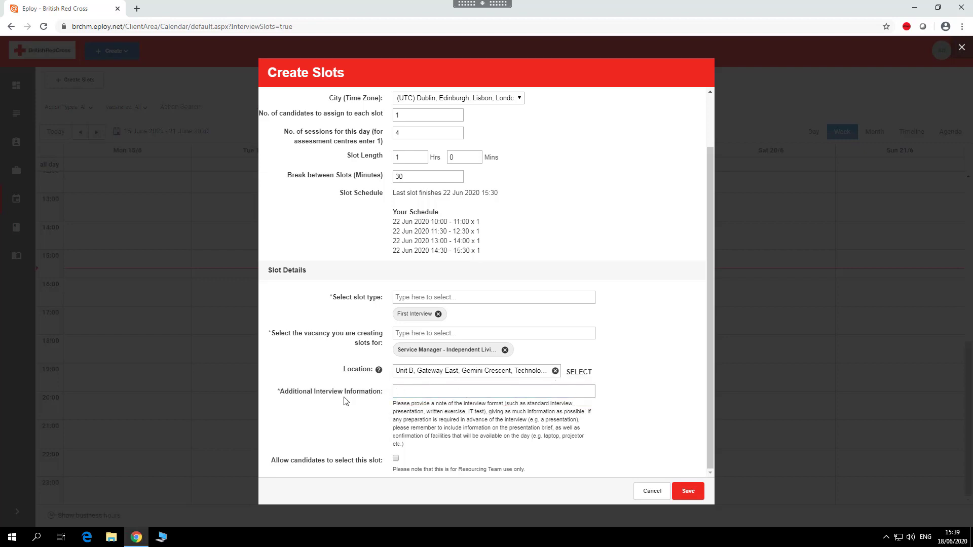
left_click(436, 392)
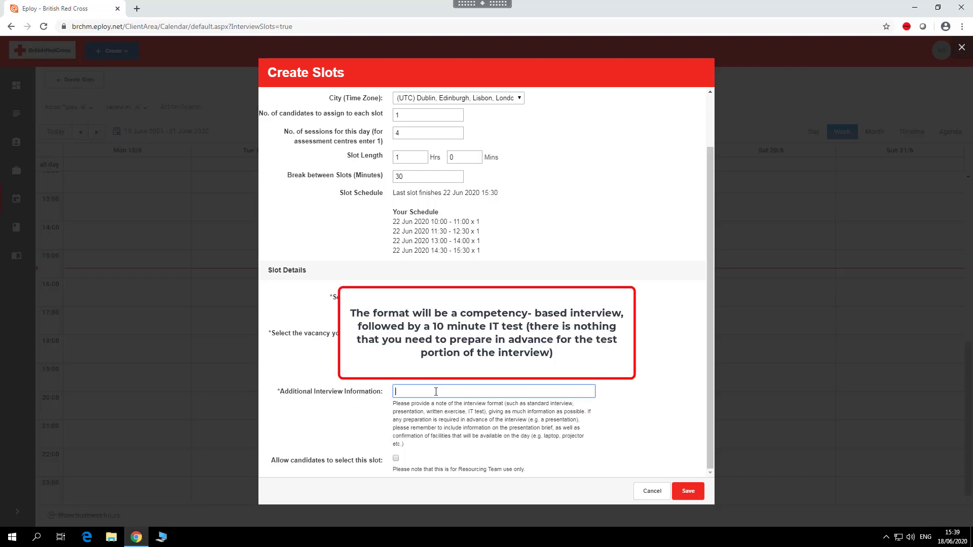
key("ctrl+v")
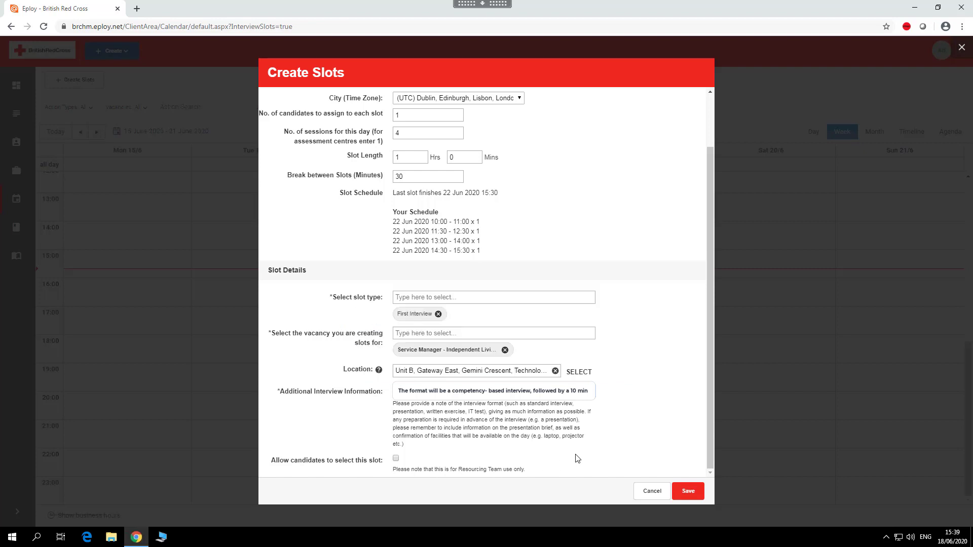
left_click(694, 493)
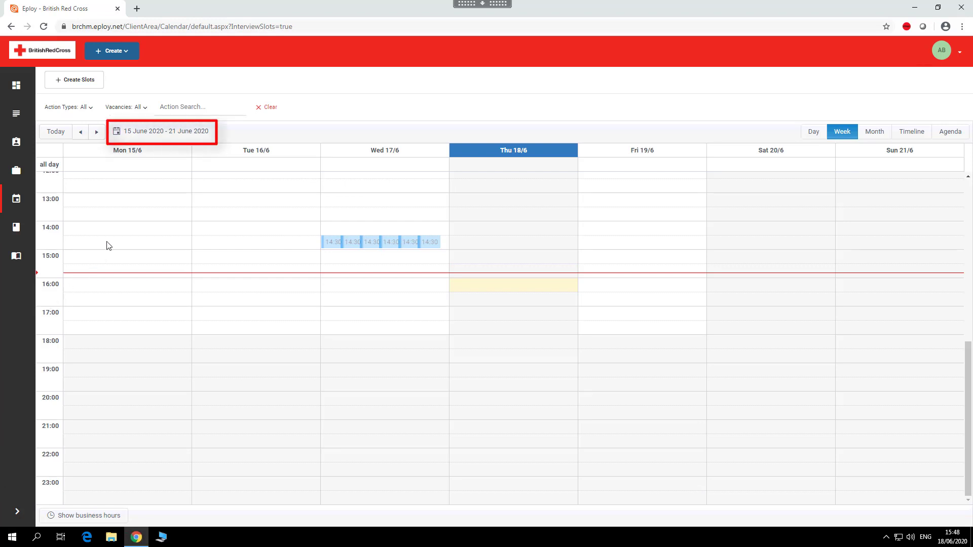
Delete the empty 13:00 First Interview slot on Monday 22 June 2020 in the calendar
left_click(137, 132)
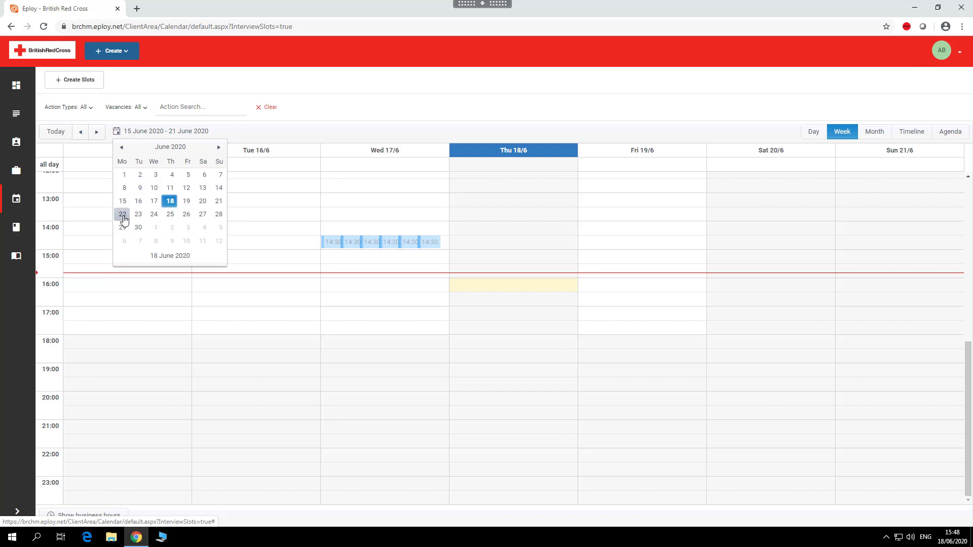
left_click(124, 218)
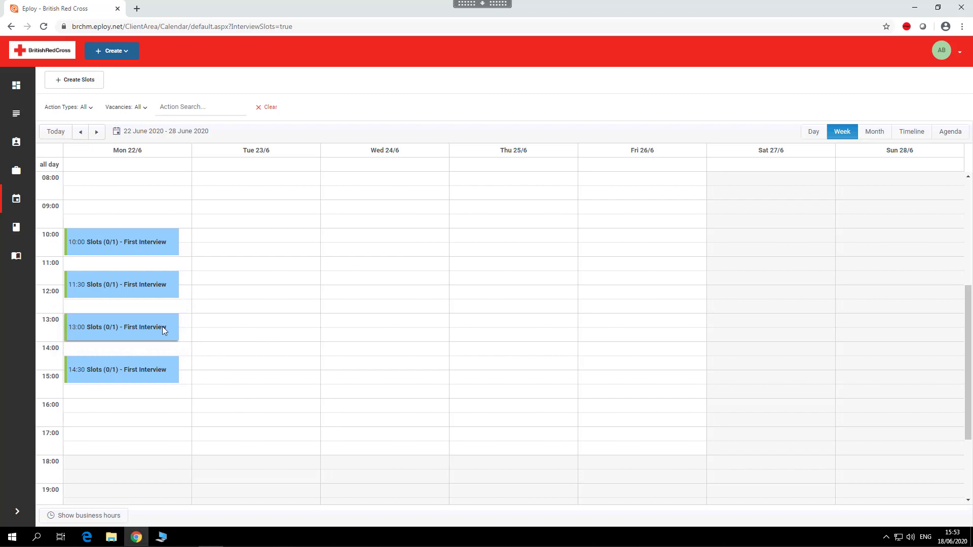
left_click(111, 326)
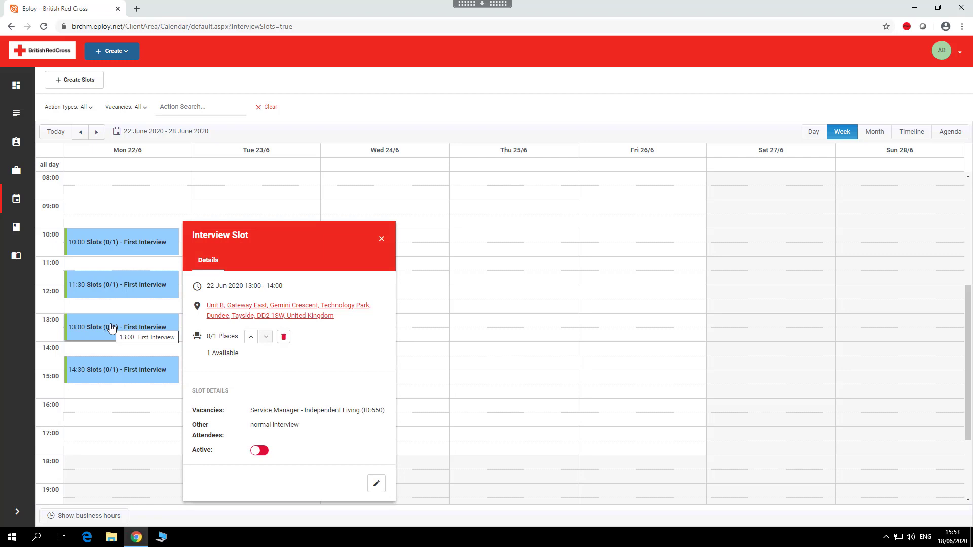
left_click(284, 337)
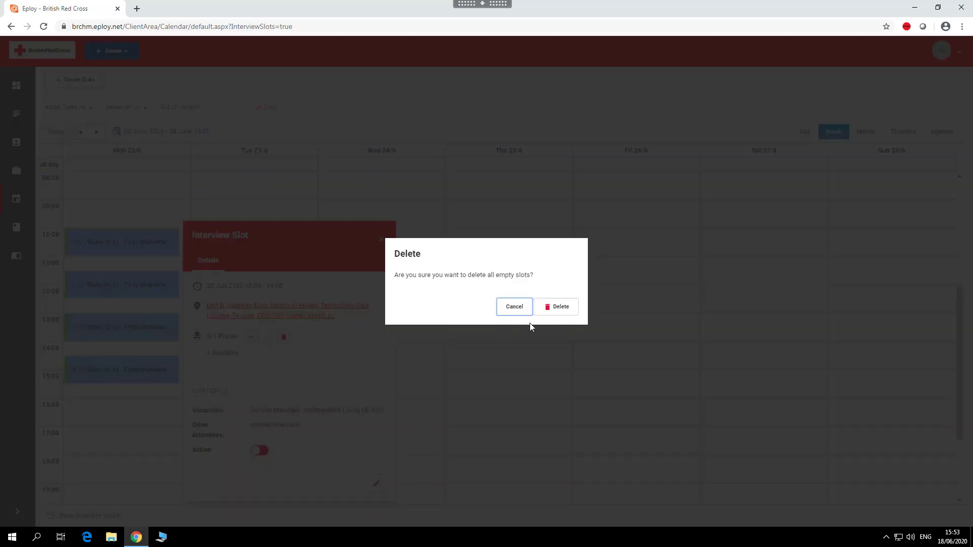
left_click(557, 308)
left_click(561, 311)
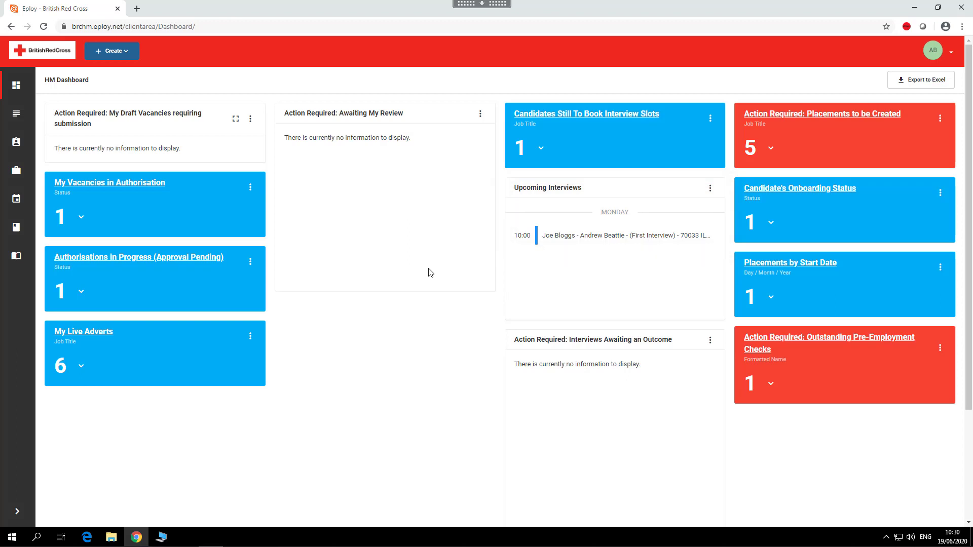
Check on the dashboard which vacancy has candidates still to book interview slots, view that vacancy, and return to the dashboard
left_click(541, 150)
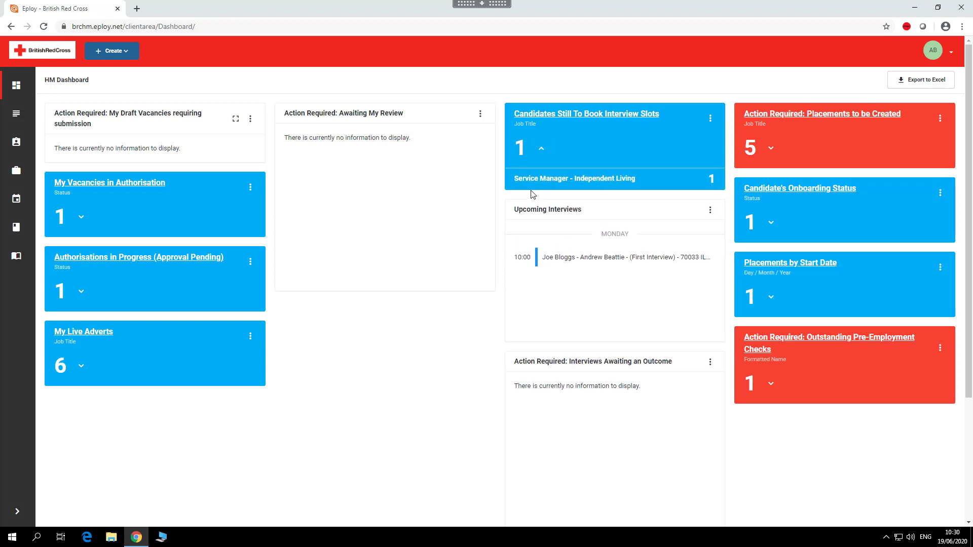
left_click(608, 179)
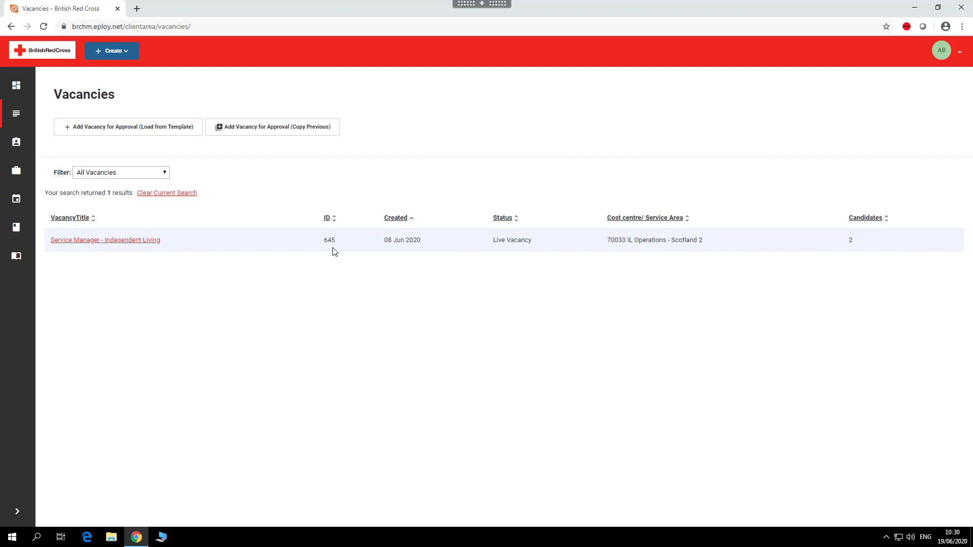
left_click(54, 54)
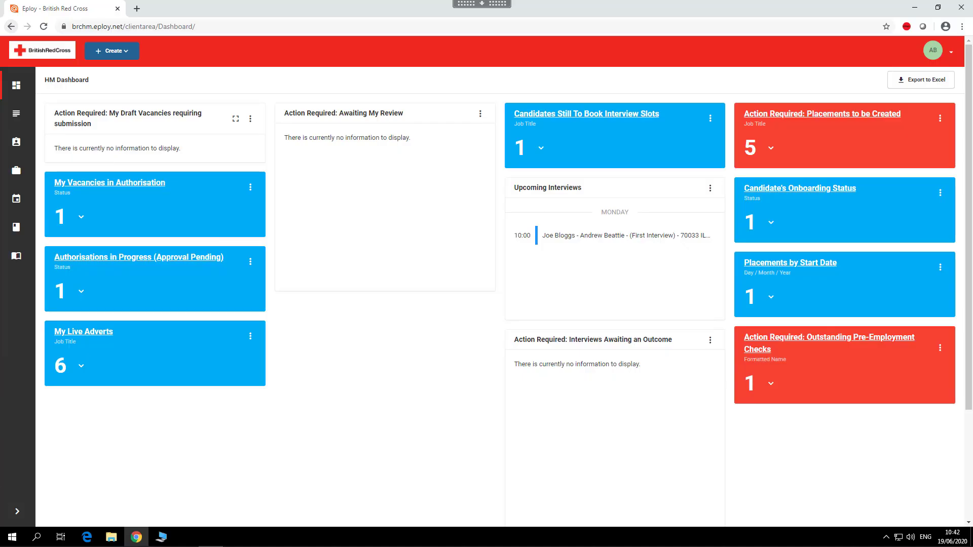
View the details of the booked 10:00 First Interview on Monday 22 June 2020 in the calendar
left_click(18, 202)
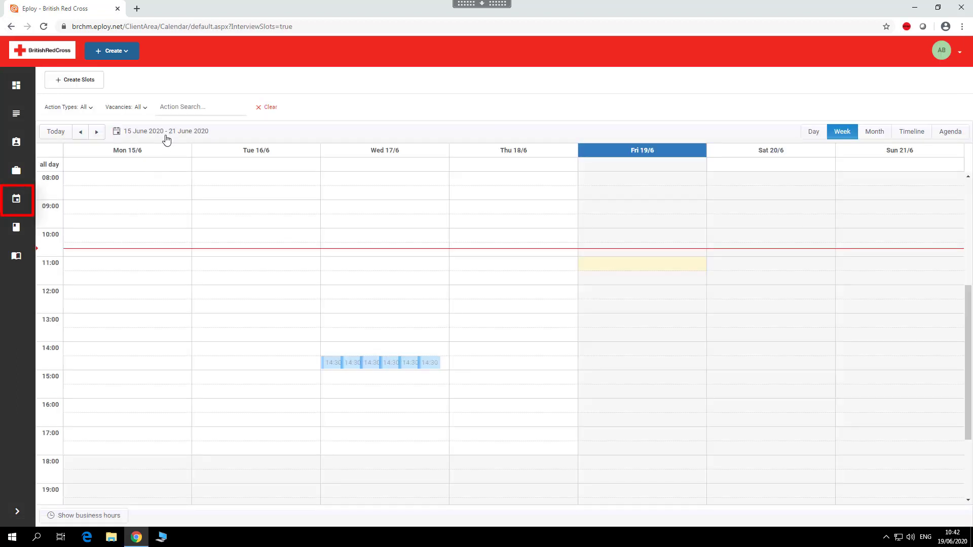
left_click(165, 132)
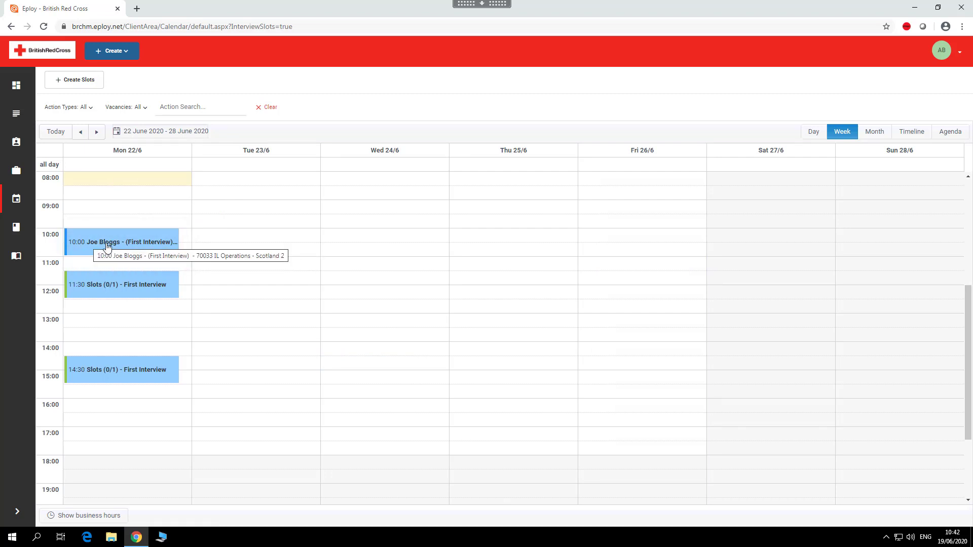
left_click(135, 242)
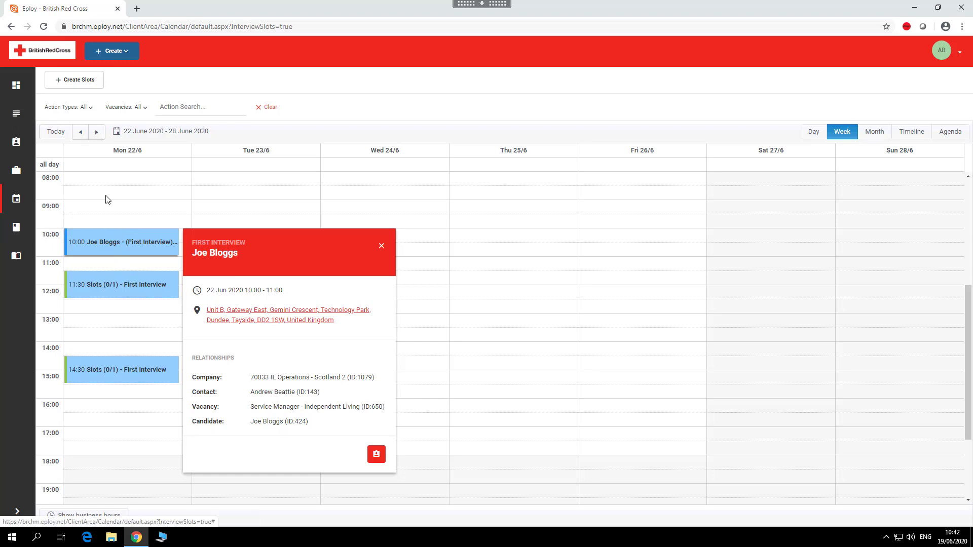
Show only the applicants for the Service Manager - Independent Living vacancy with ID 650
left_click(16, 144)
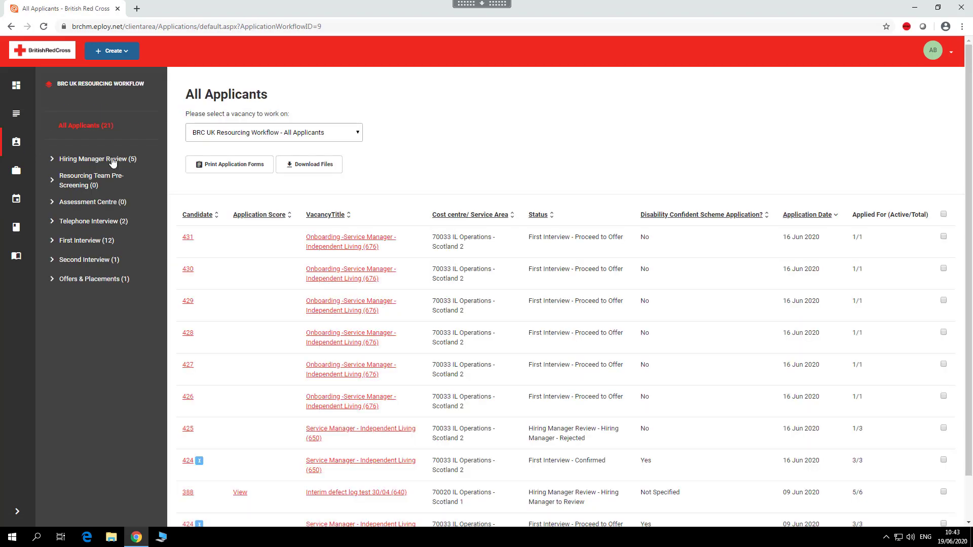
left_click(246, 133)
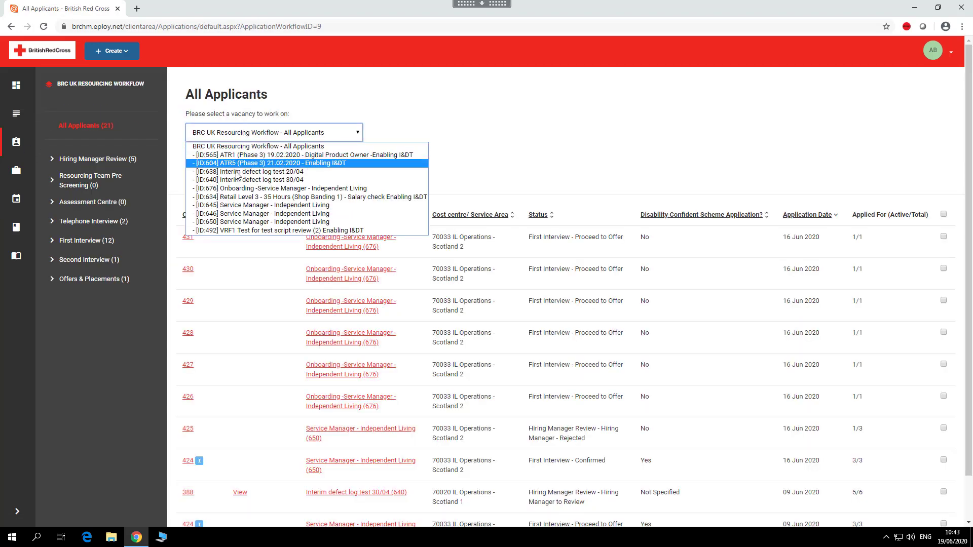
left_click(229, 223)
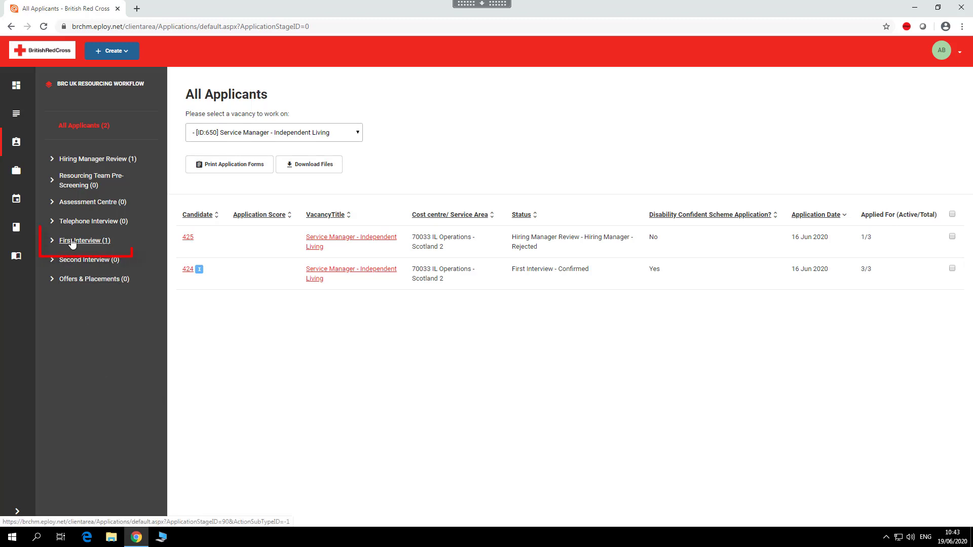
List the vacancy's applicants whose first interview is confirmed
left_click(53, 242)
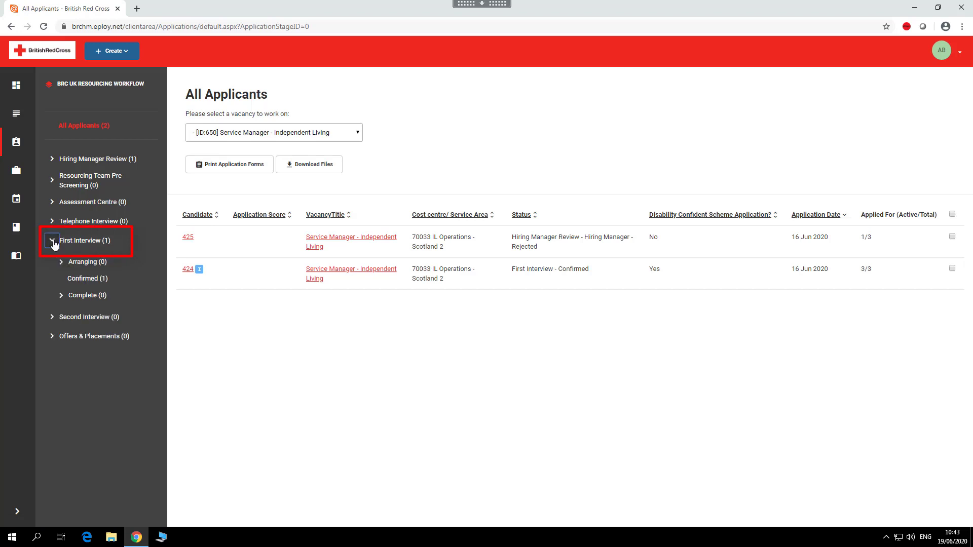
left_click(95, 282)
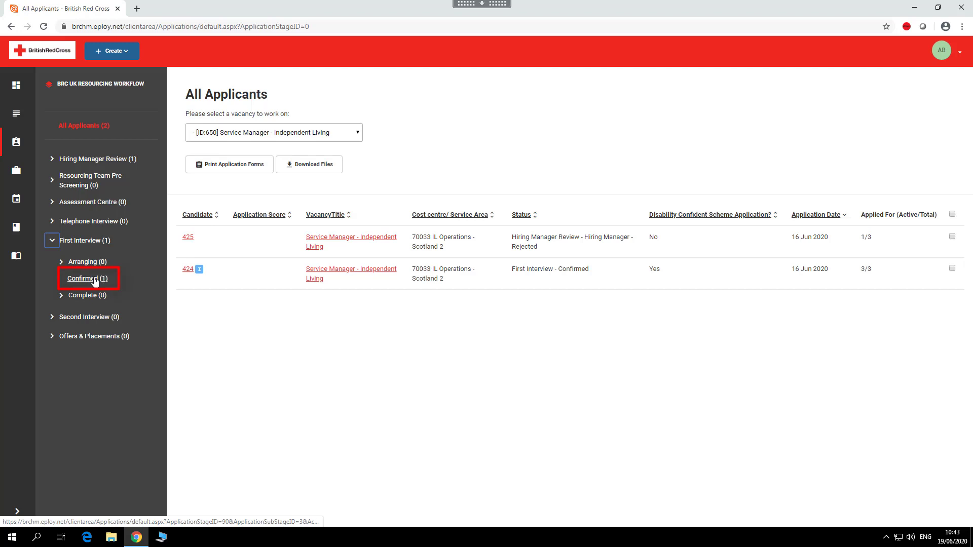
left_click(88, 280)
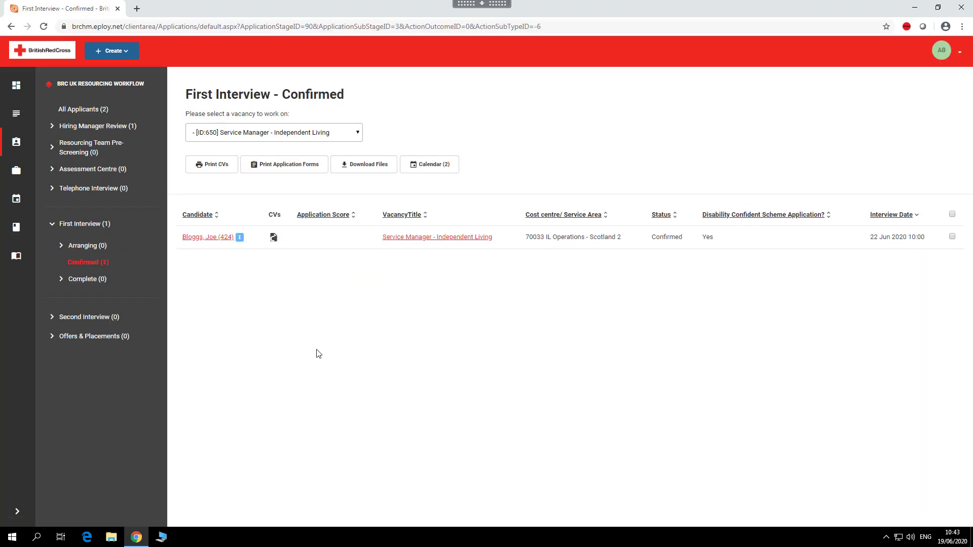
Set the confirmed candidate's first interview outcome to Proceed to Offer instead of rejecting them, and view the completed first interviews
left_click(197, 240)
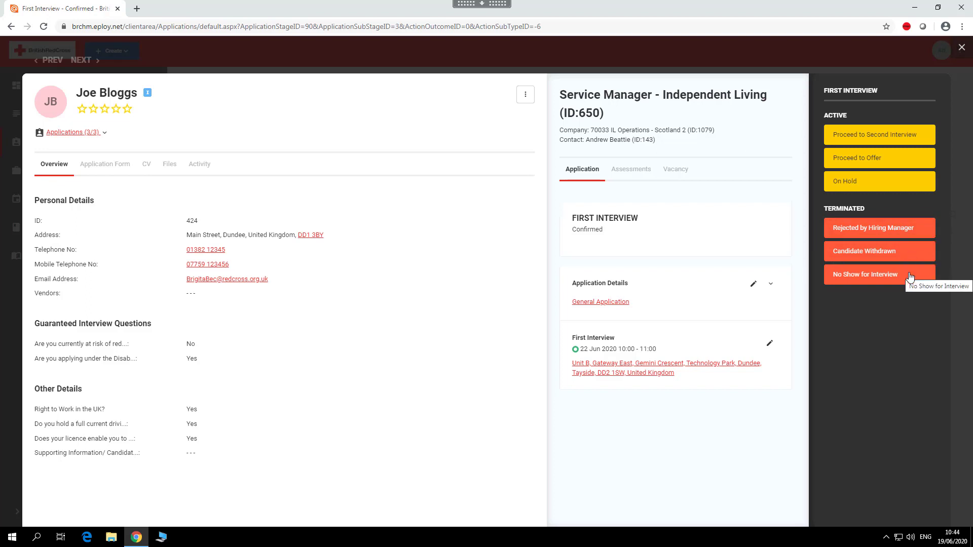
left_click(861, 230)
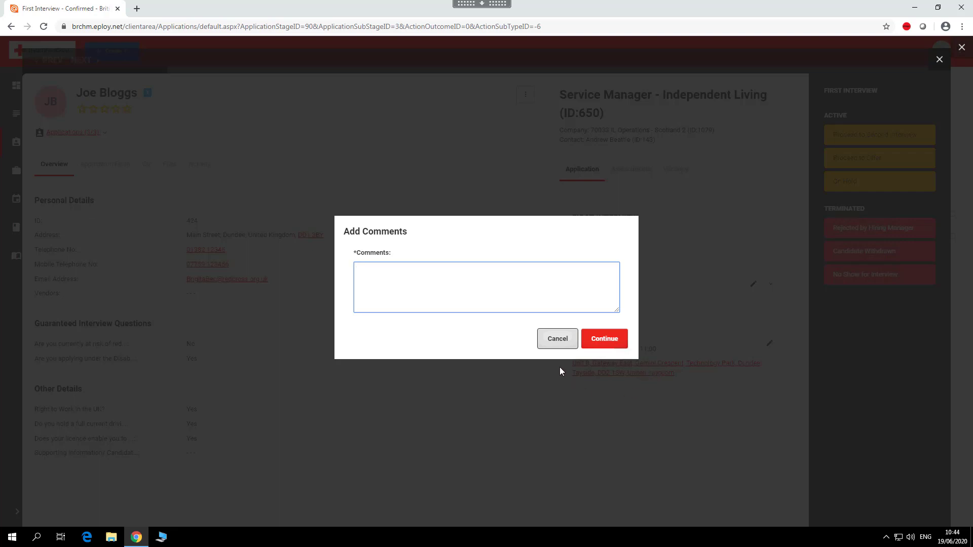
left_click(553, 340)
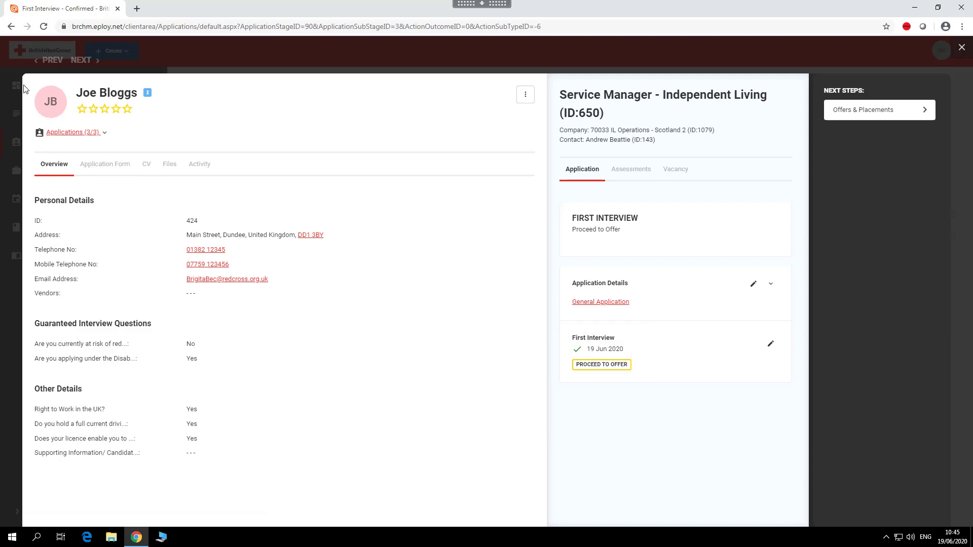
left_click(961, 48)
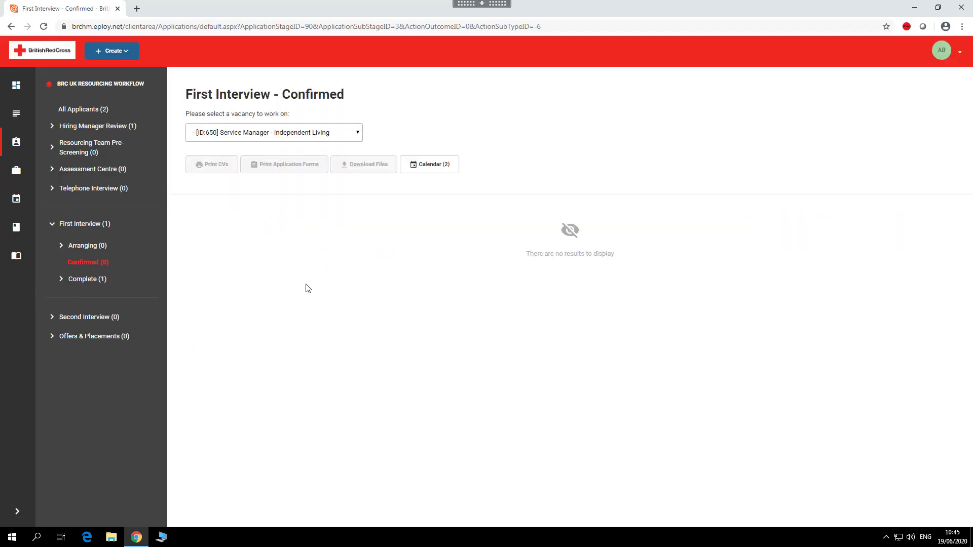
left_click(81, 280)
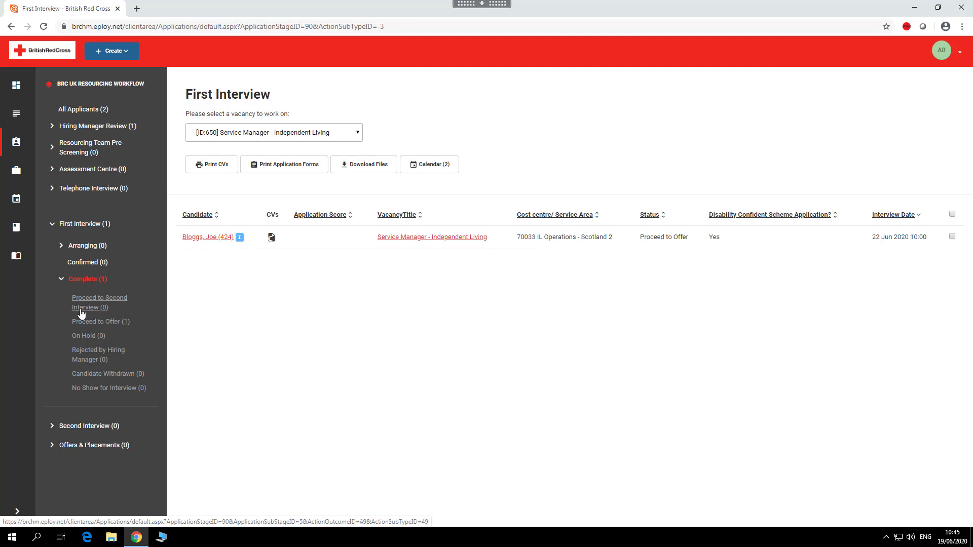
Check on the dashboard which vacancies need placements created, view the Service Manager - Independent Living vacancies, and return to the dashboard
left_click(43, 55)
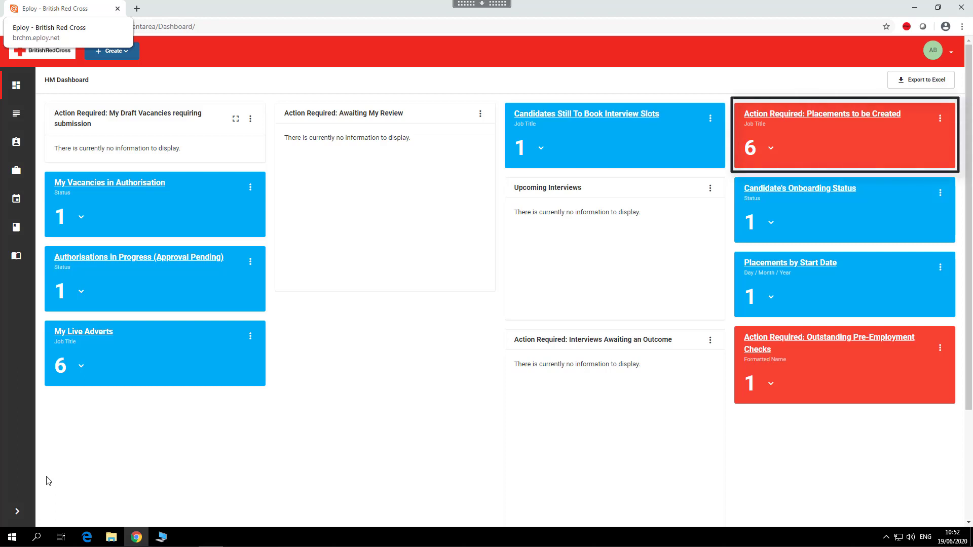
left_click(771, 148)
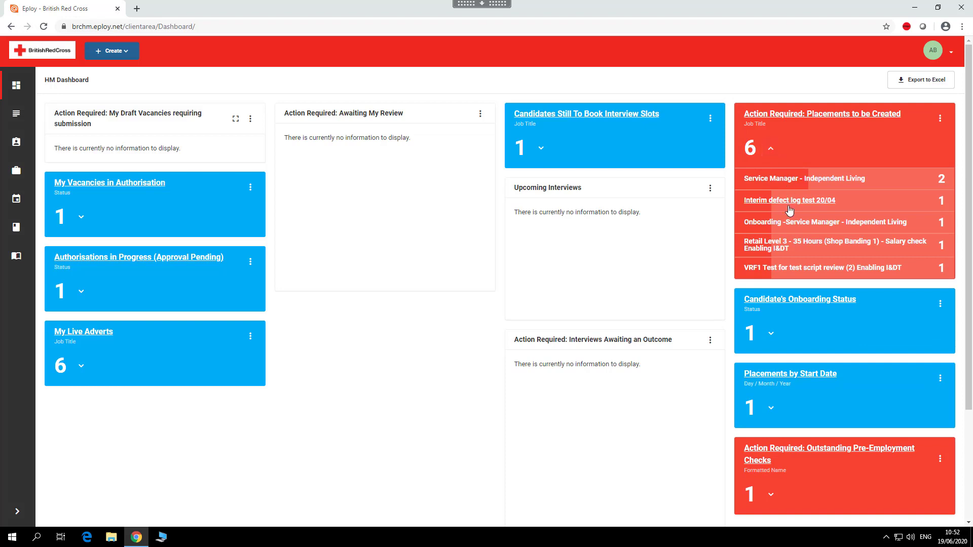
left_click(769, 185)
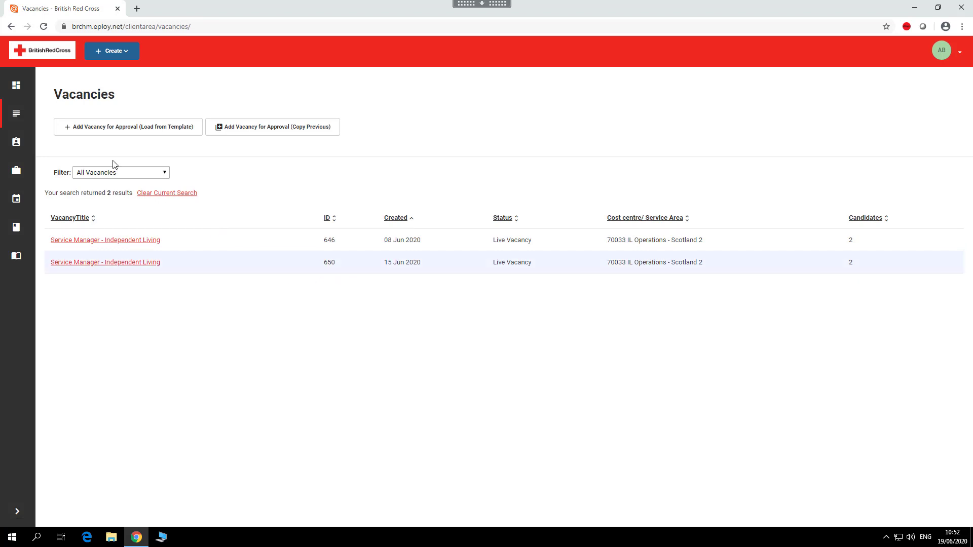
left_click(35, 54)
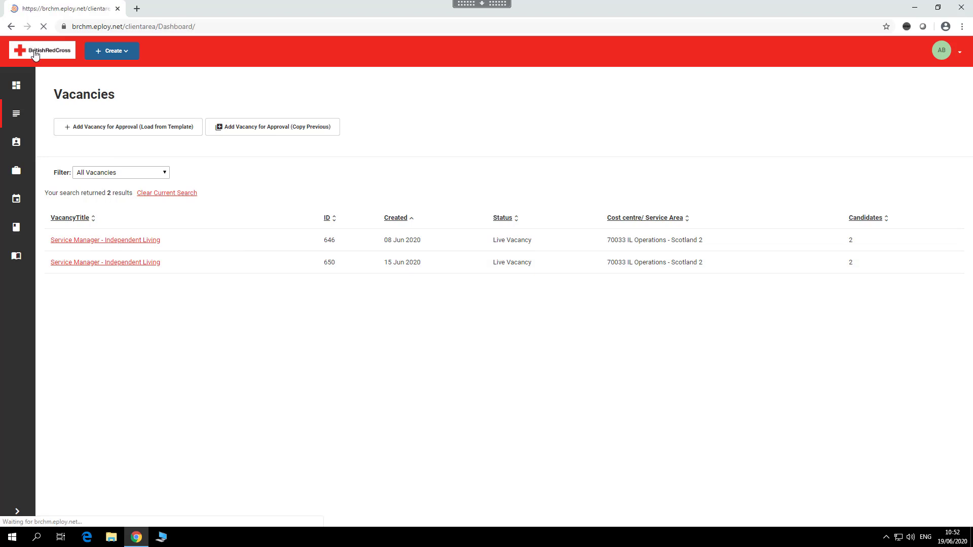